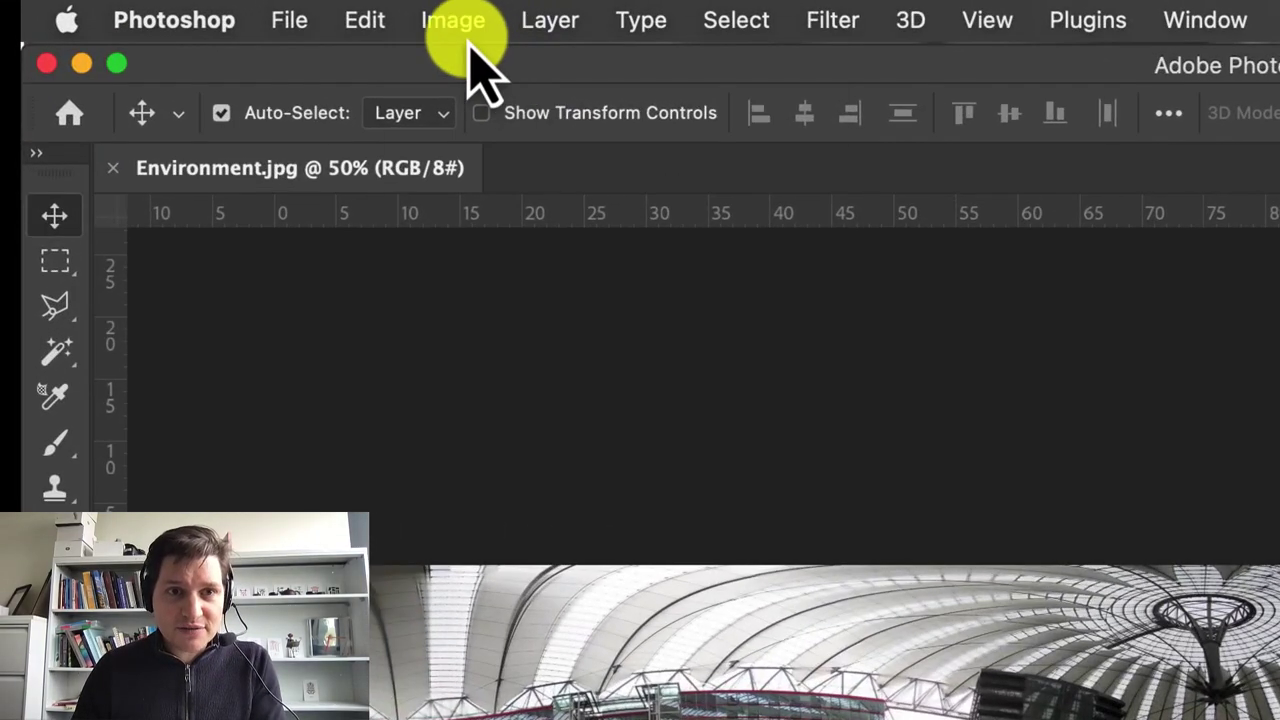
- Resize Environment.jpg to 2400 px wide at 300 pixels/inch with Automatic resampling
{"action": "left_click", "coordinate": [234, 13]}
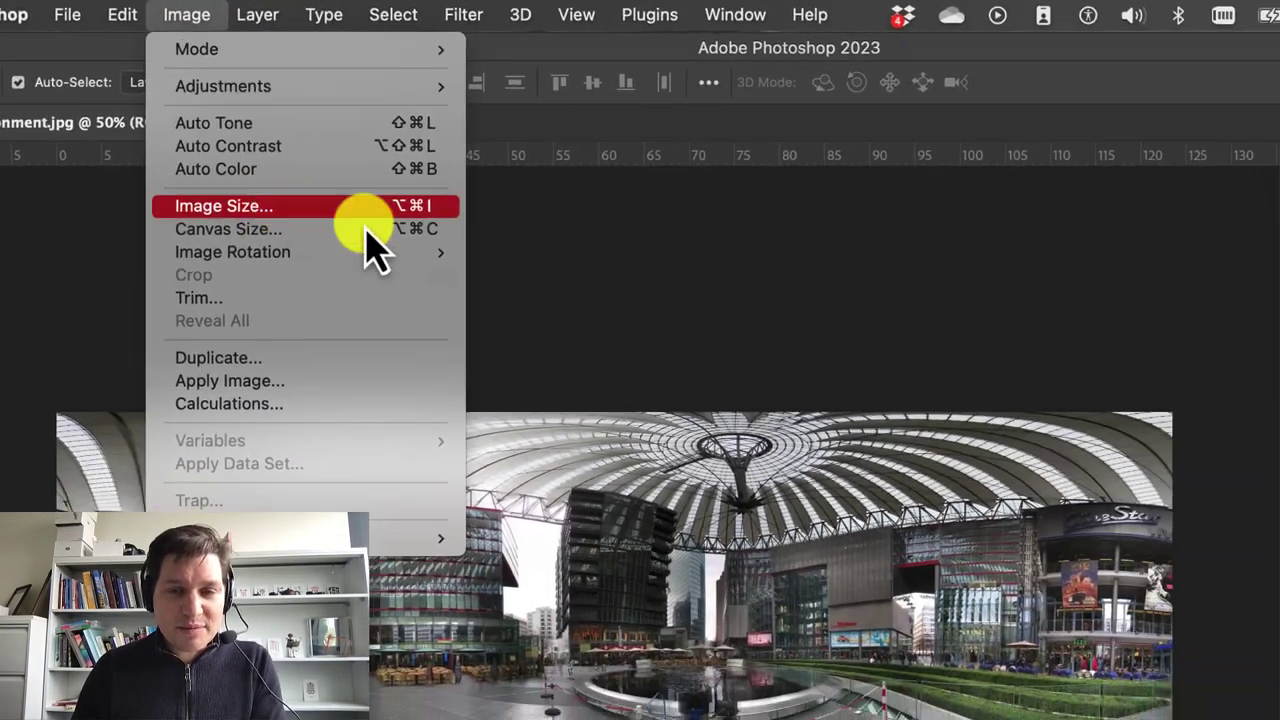
{"action": "left_click", "coordinate": [504, 284]}
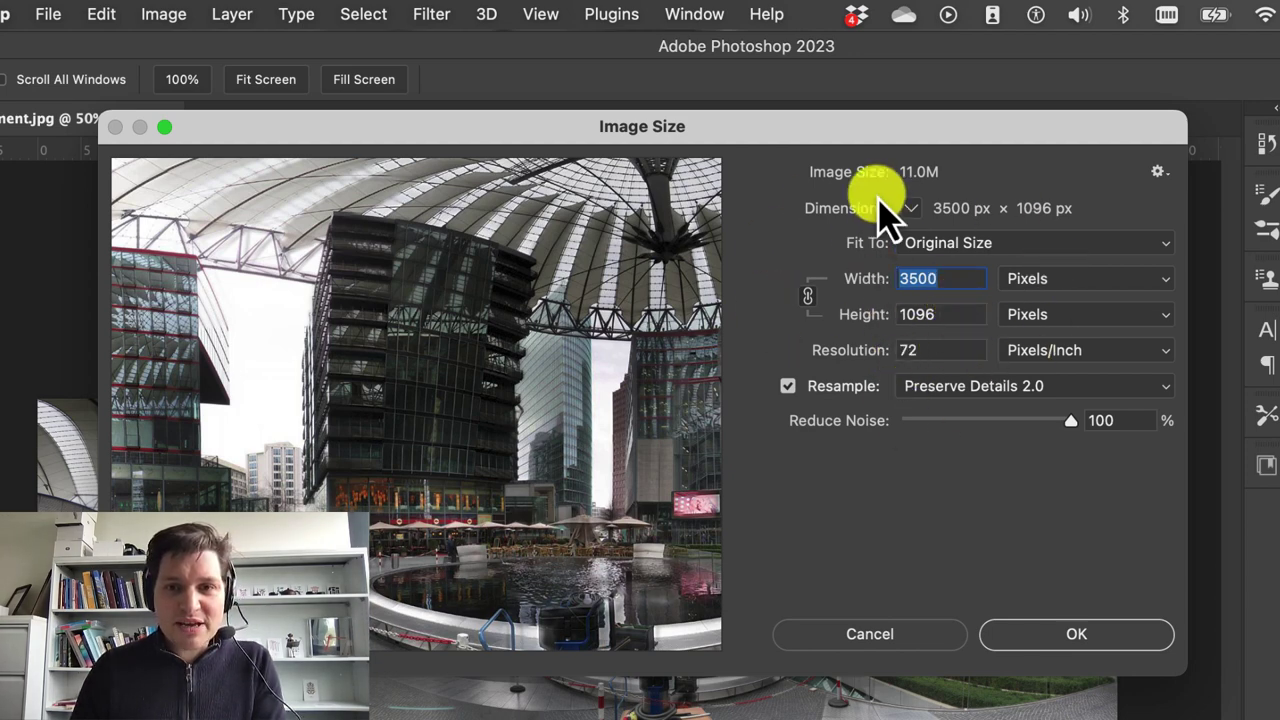
{"action": "left_click", "coordinate": [932, 350]}
{"action": "type", "text": "300"}
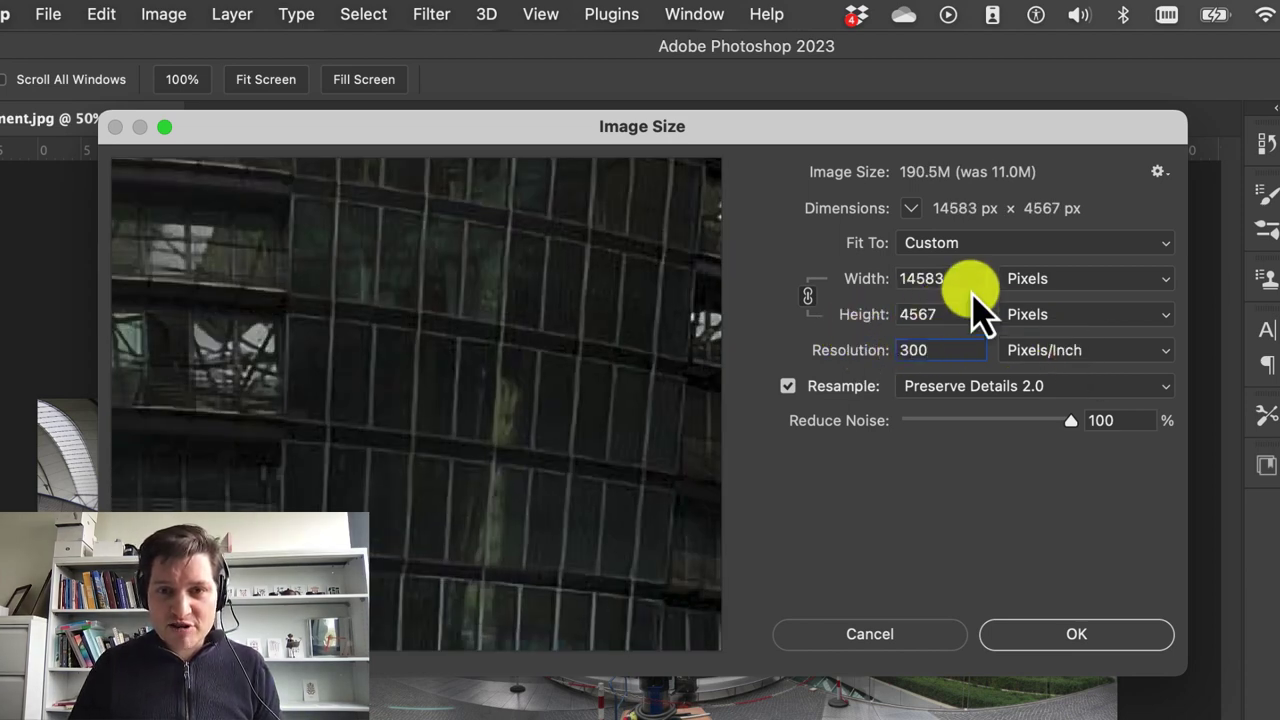
{"action": "left_click", "coordinate": [890, 277]}
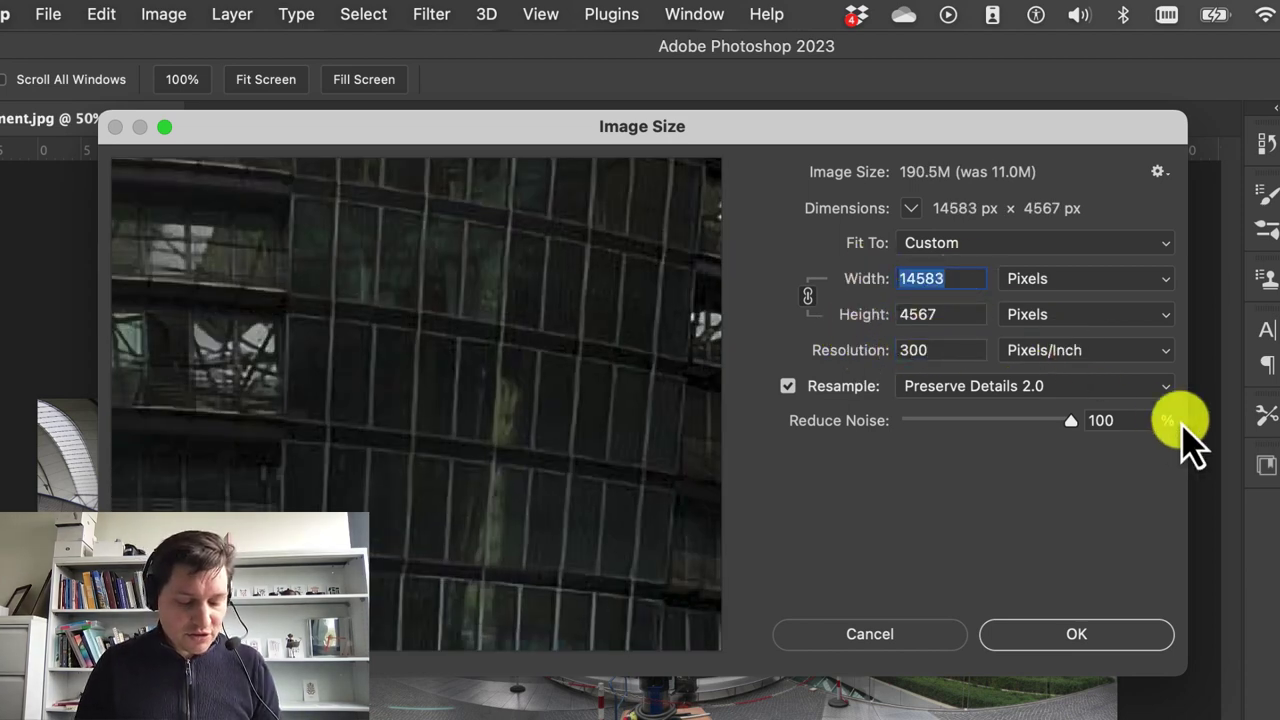
{"action": "type", "text": "2400"}
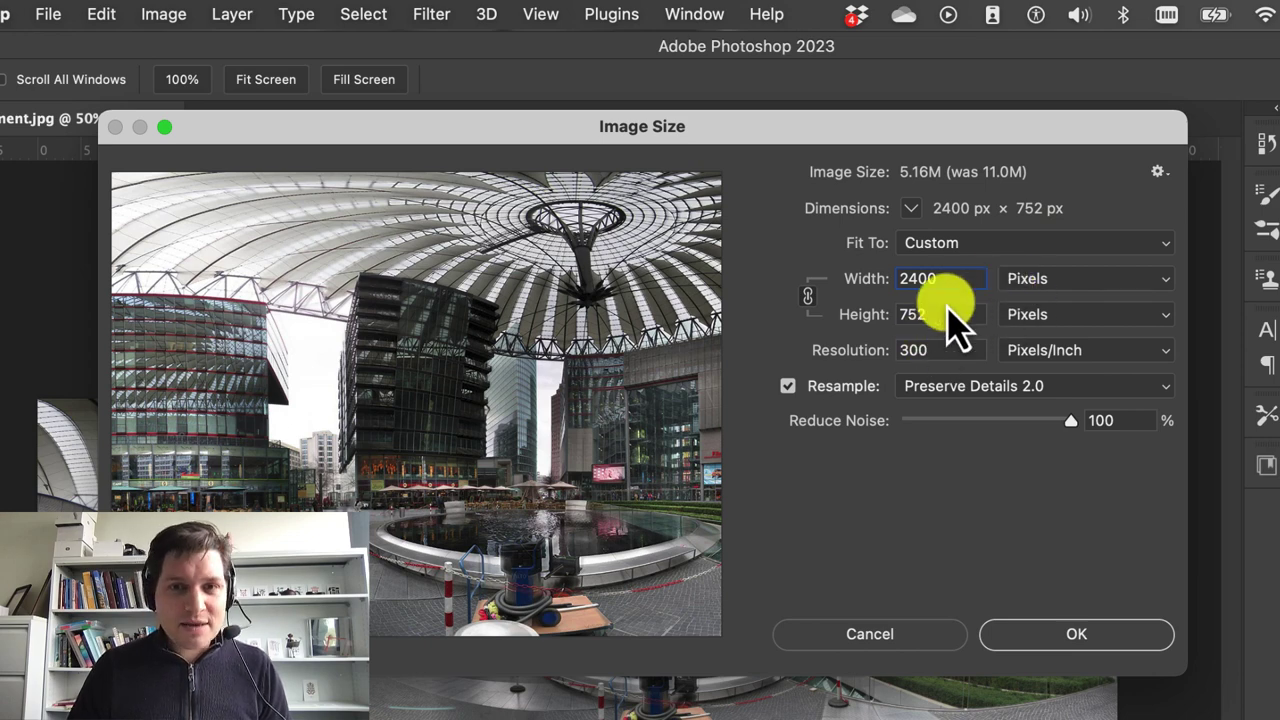
{"action": "left_click", "coordinate": [1000, 392]}
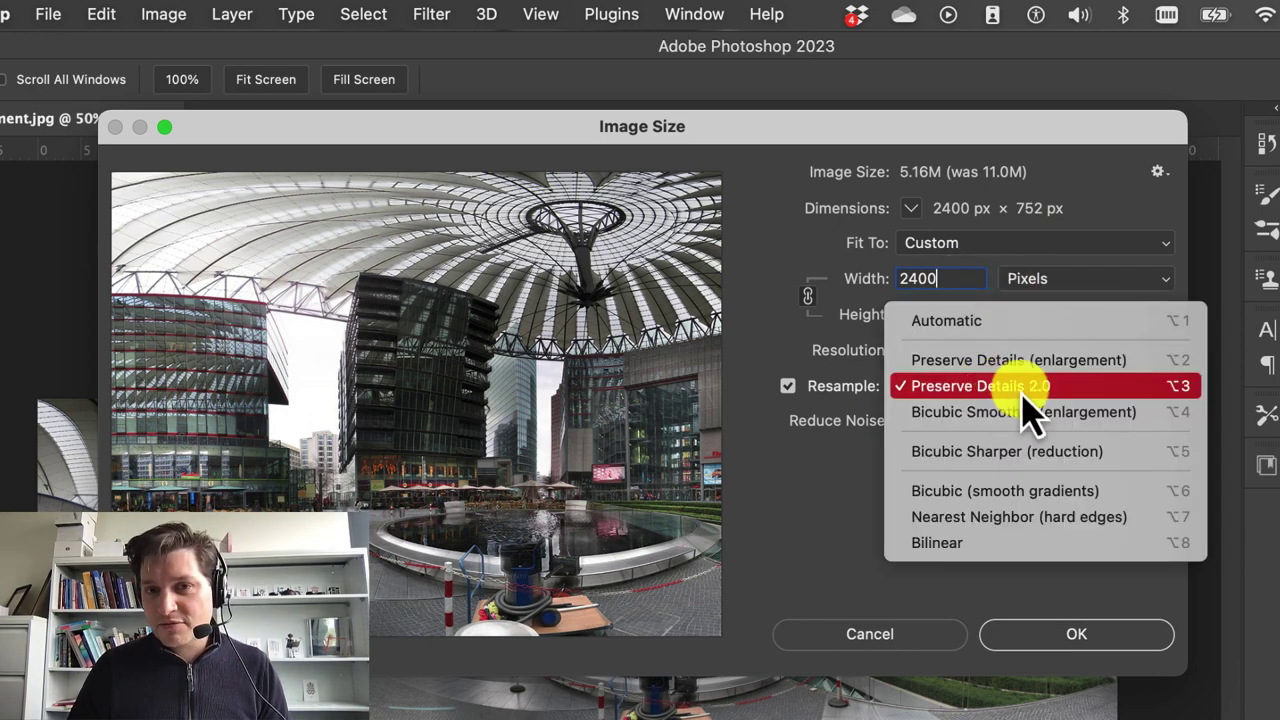
{"action": "left_click", "coordinate": [958, 332]}
{"action": "left_click", "coordinate": [940, 392]}
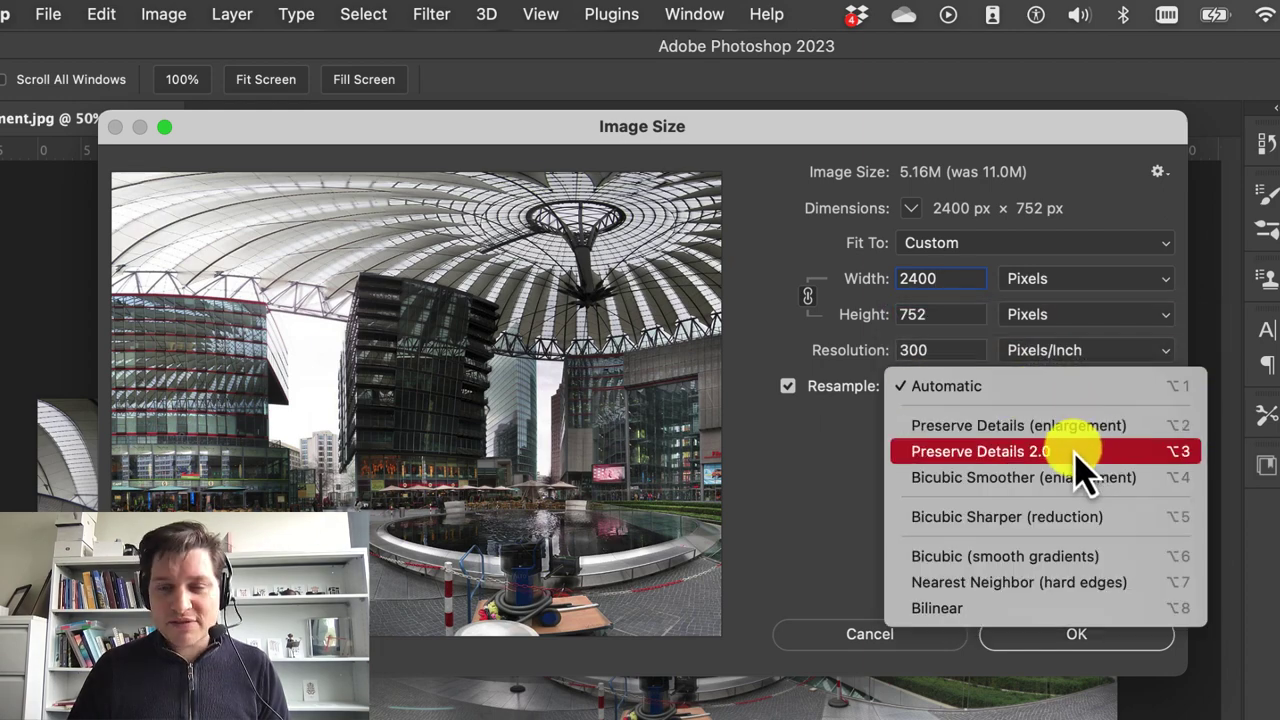
{"action": "left_click", "coordinate": [818, 458]}
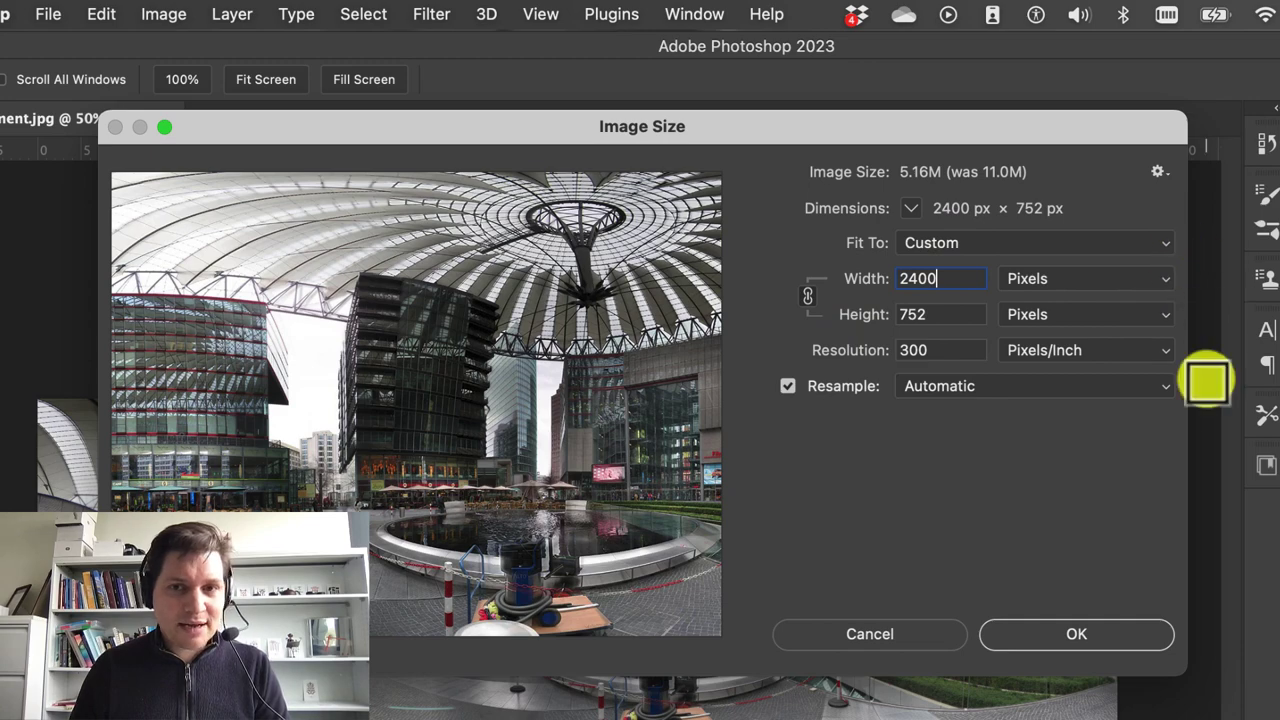
{"action": "left_click", "coordinate": [1048, 635]}
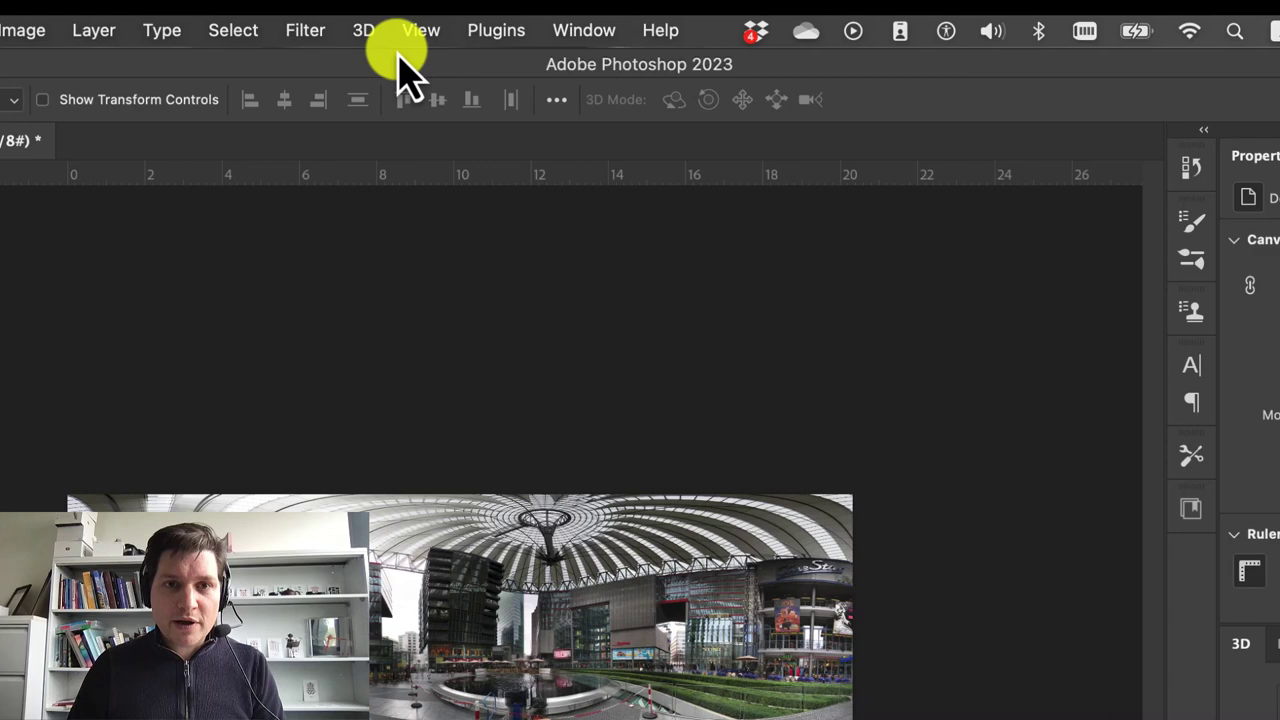
- Wrap the panorama layer onto a mesh using New Mesh from Layer's Sphere preset
{"action": "left_click", "coordinate": [433, 15]}
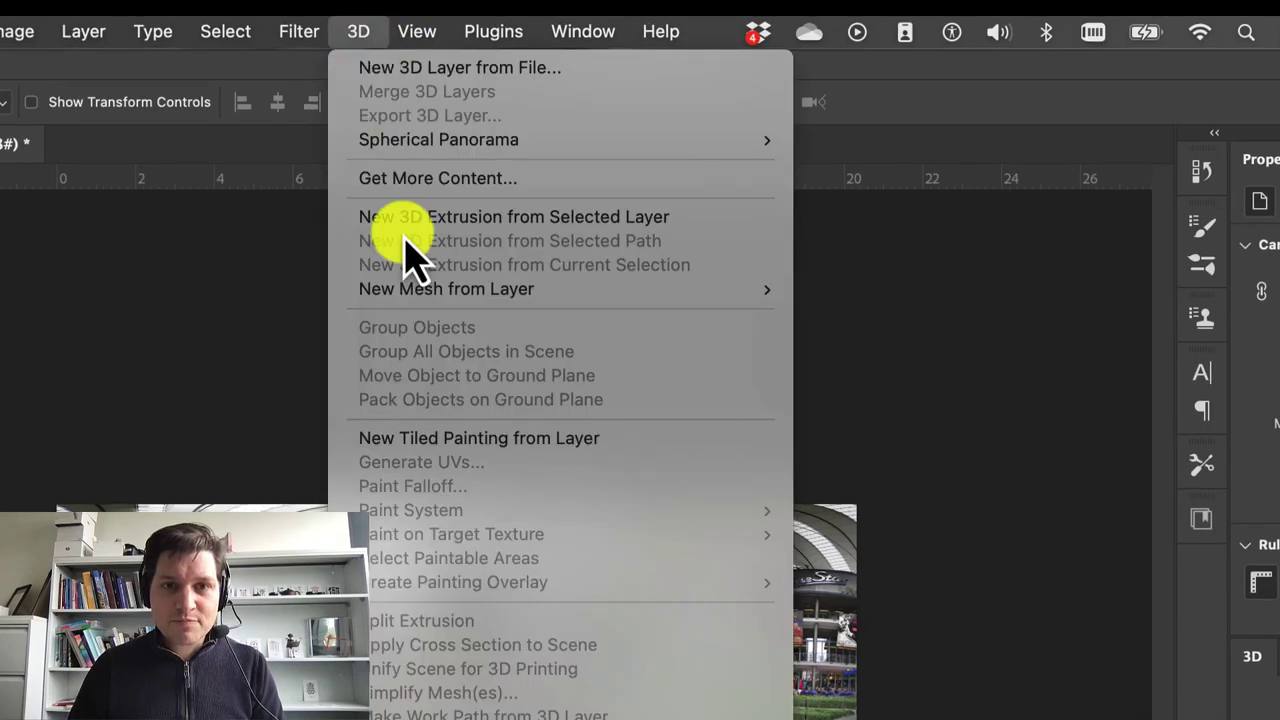
{"action": "mouse_move", "coordinate": [423, 300]}
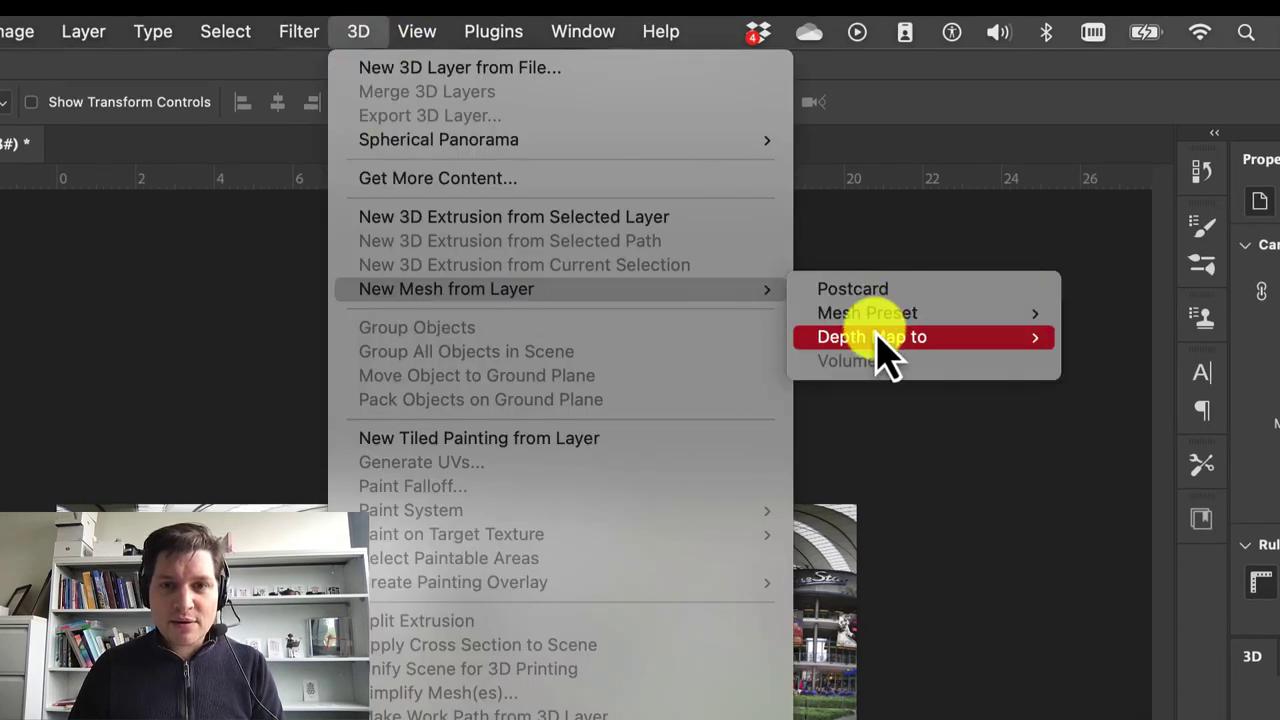
{"action": "mouse_move", "coordinate": [880, 316]}
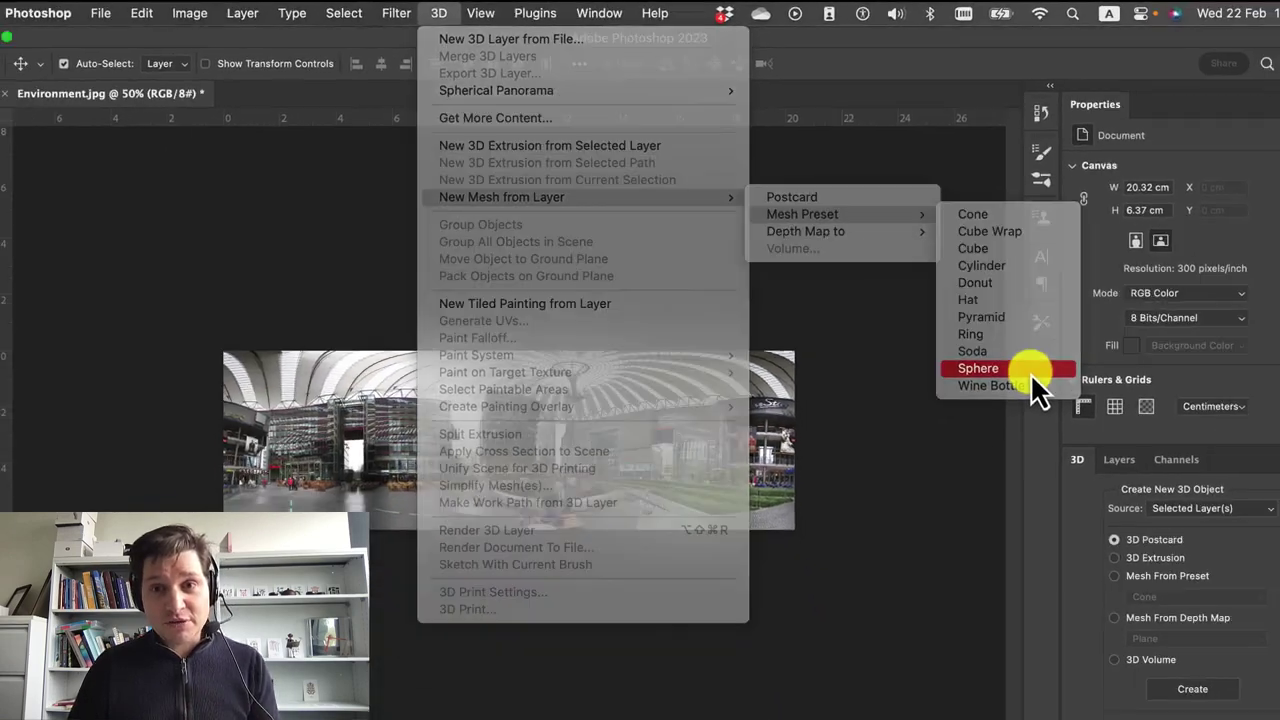
{"action": "left_click", "coordinate": [1188, 532]}
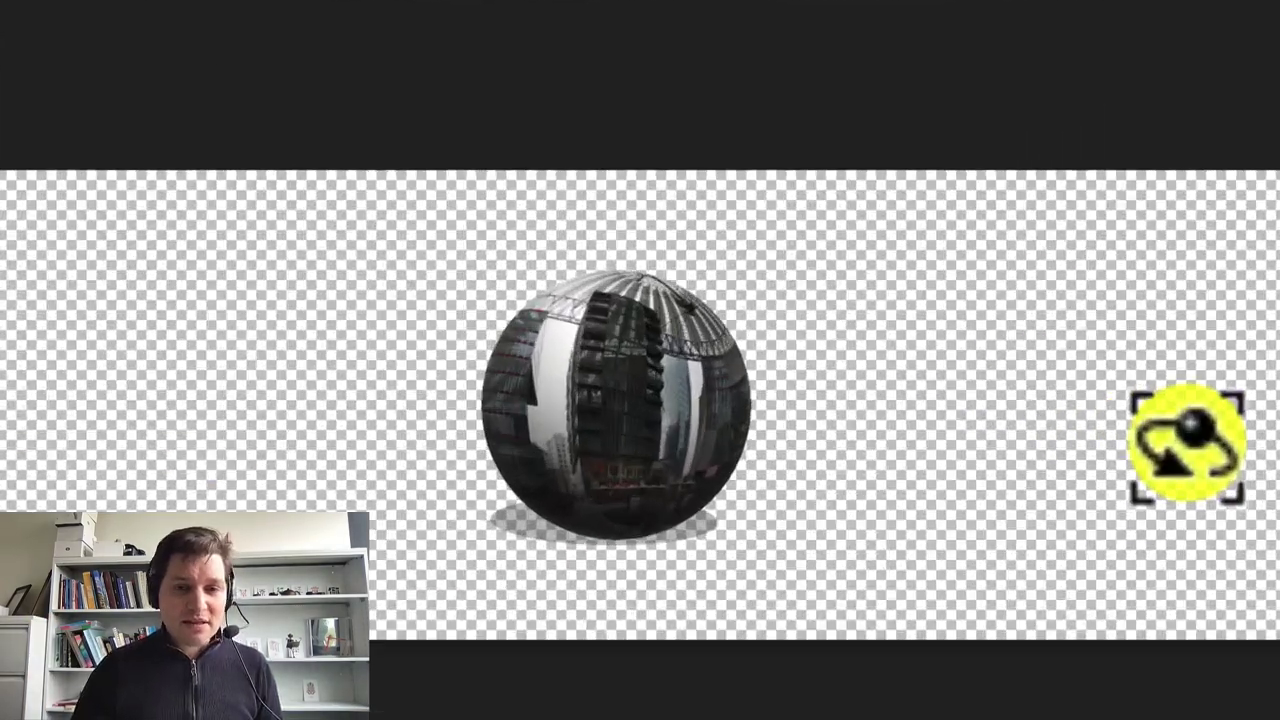
- Rotate the sphere to reveal its fan-like dome and display the Sphere_Material settings
{"action": "left_click_drag", "start_coordinate": [642, 487], "coordinate": [687, 544]}
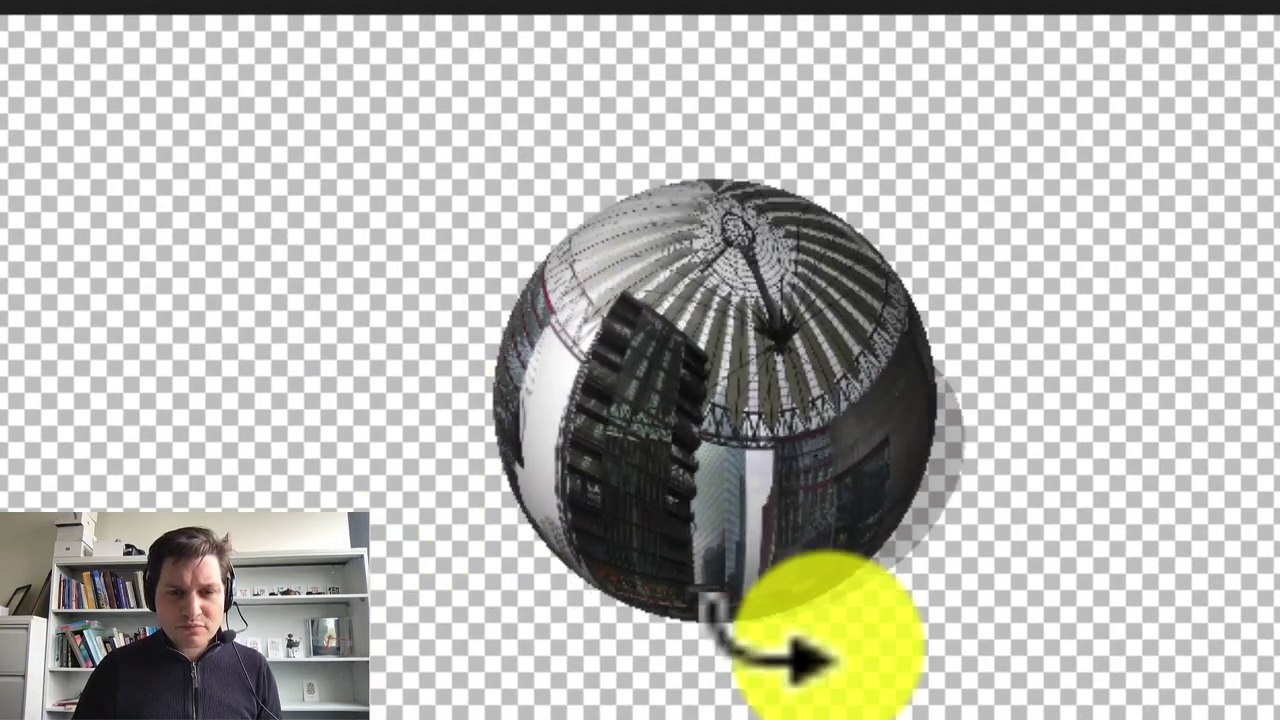
{"action": "left_click_drag", "start_coordinate": [828, 632], "coordinate": [0, 446]}
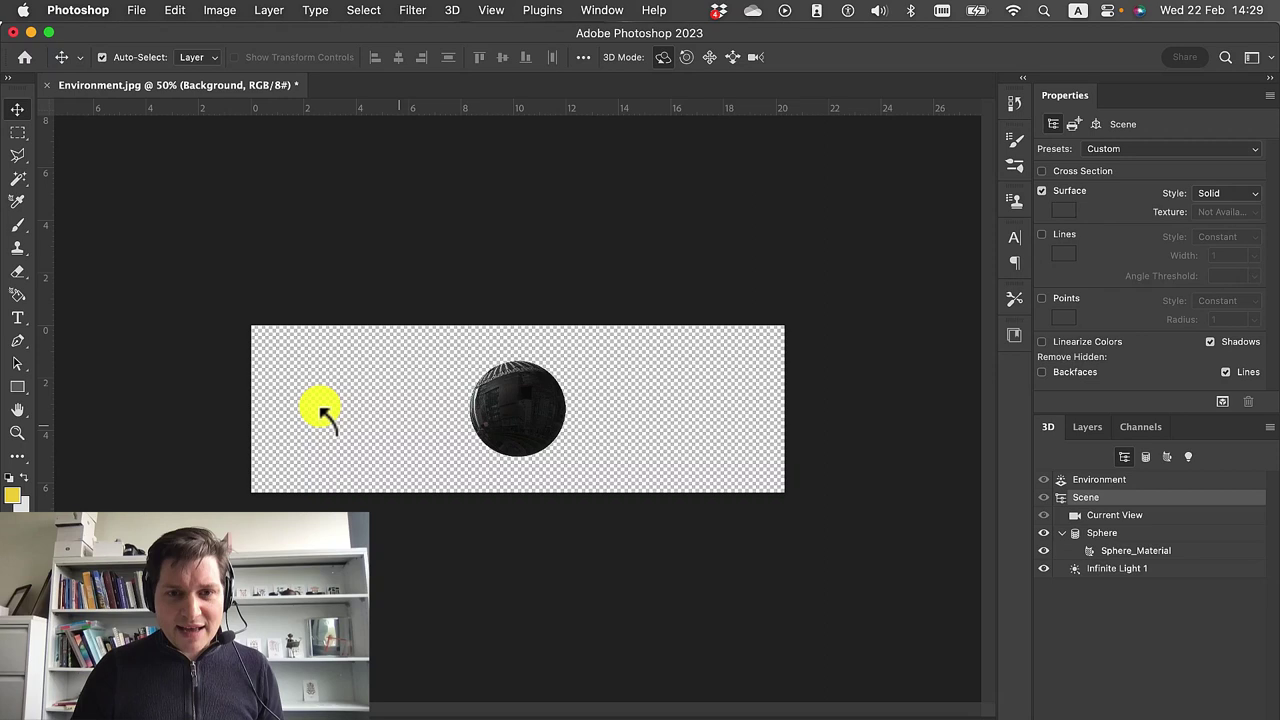
{"action": "left_click_drag", "start_coordinate": [322, 410], "coordinate": [523, 391]}
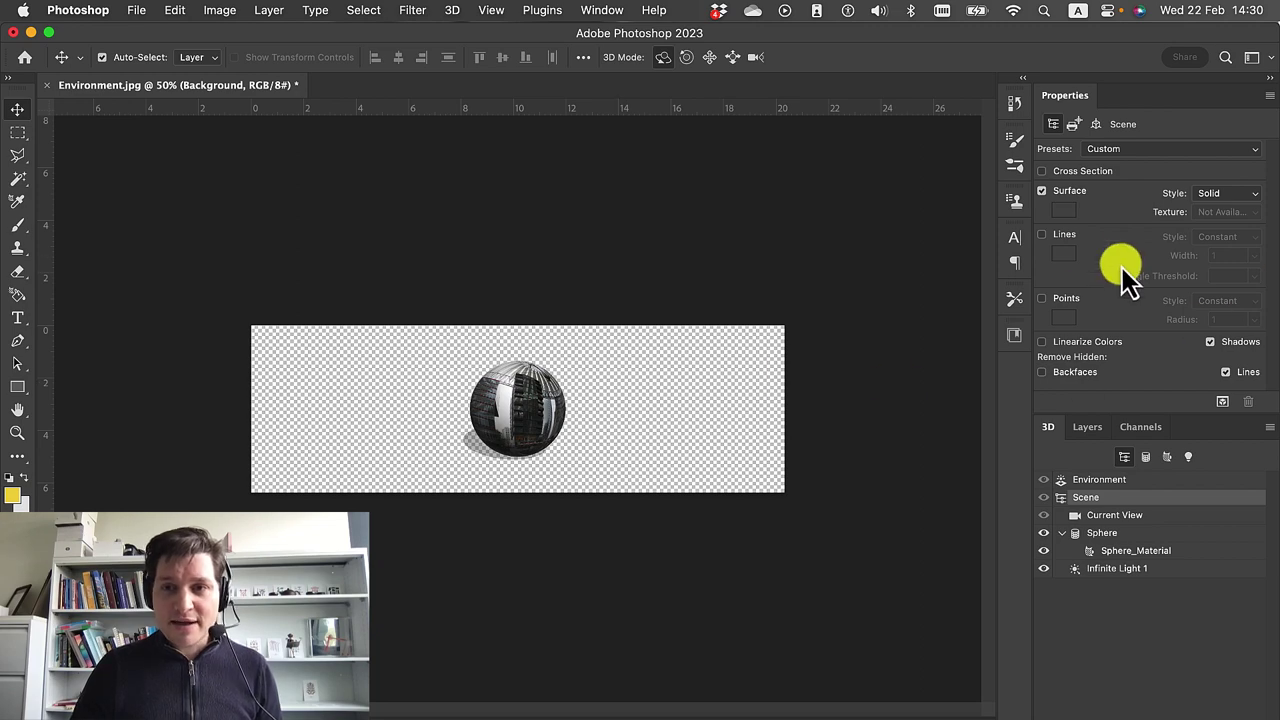
{"action": "left_click", "coordinate": [1150, 551]}
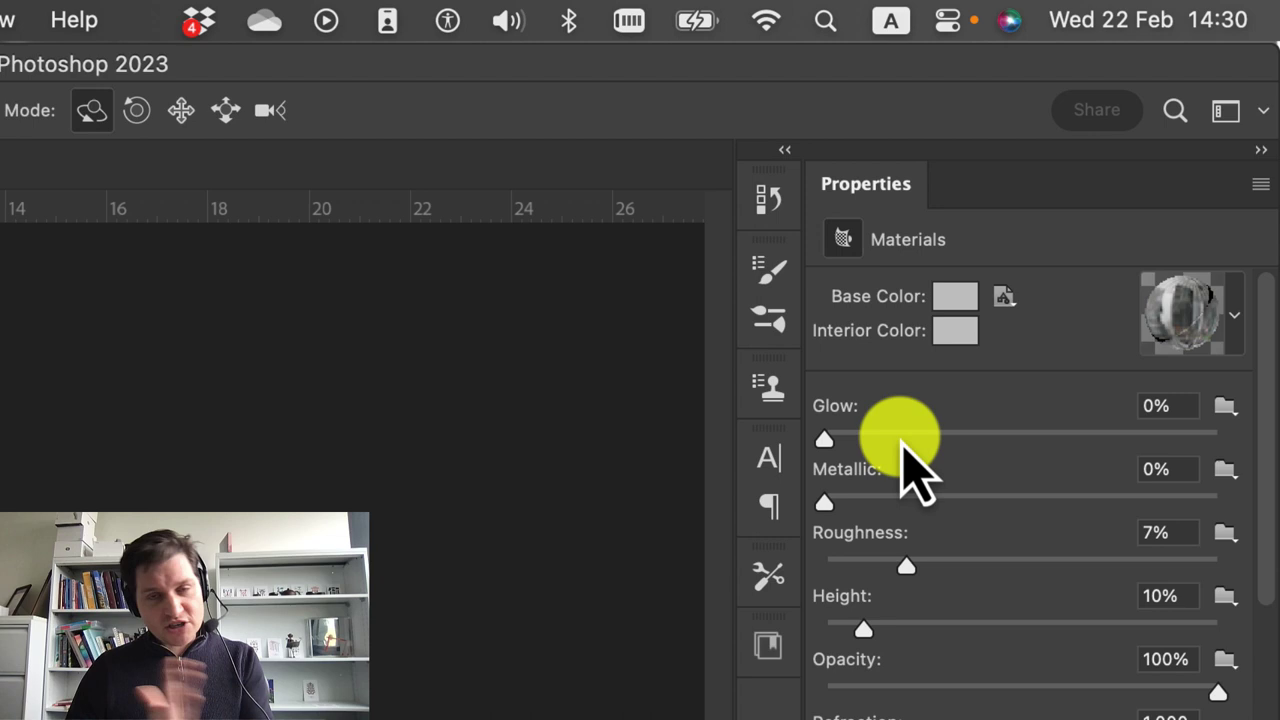
- Assign the Sphere_Material default texture to Glow and raise Glow to 100%
{"action": "left_click", "coordinate": [1225, 406]}
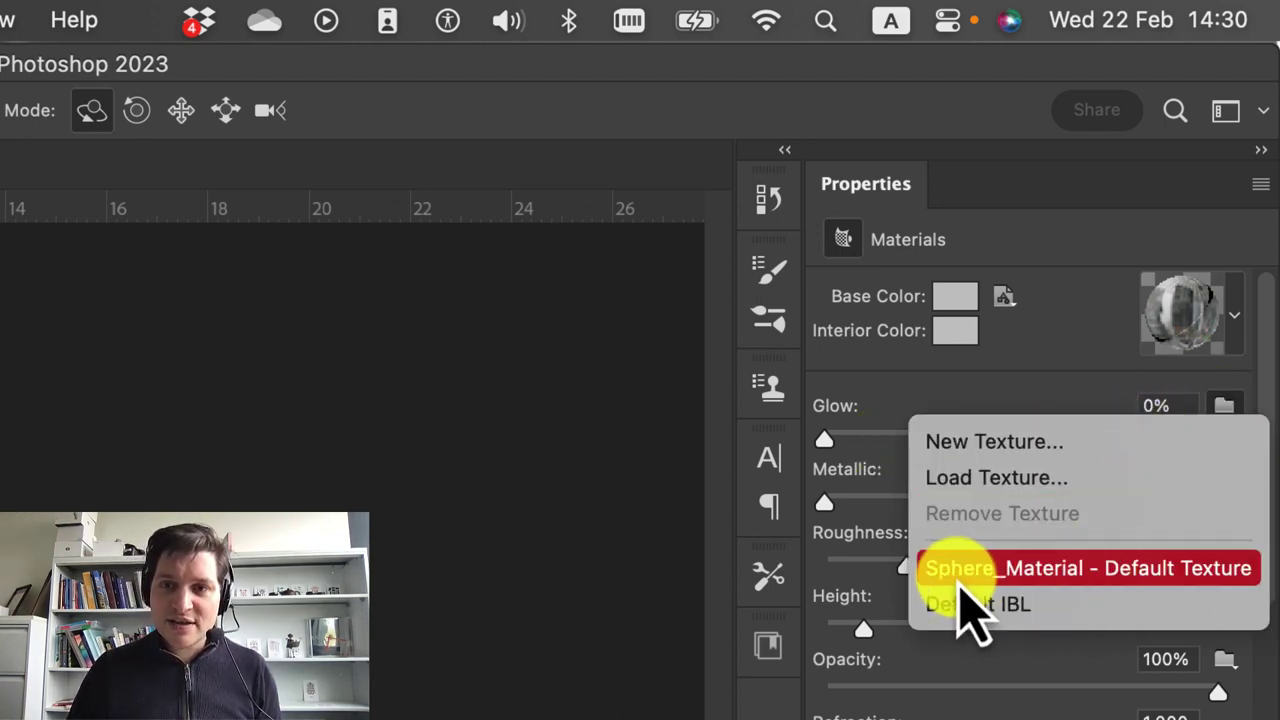
{"action": "left_click", "coordinate": [1250, 576]}
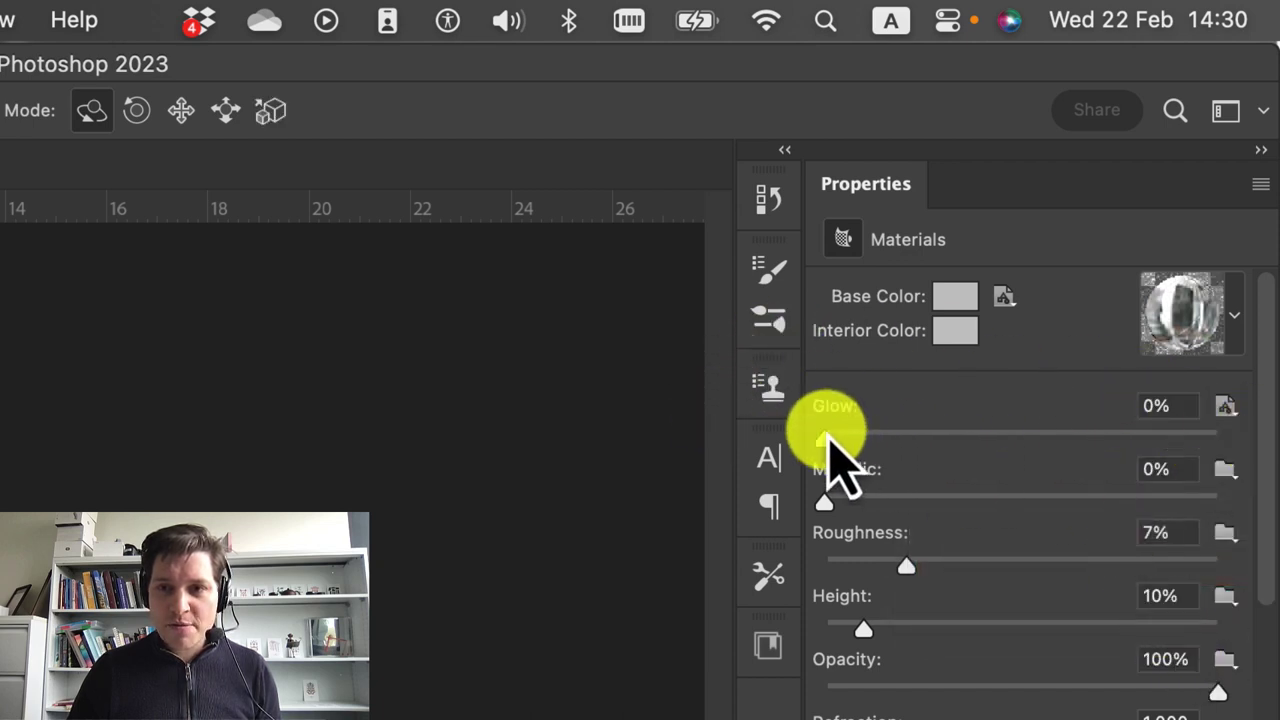
{"action": "left_click_drag", "start_coordinate": [830, 437], "coordinate": [1240, 440]}
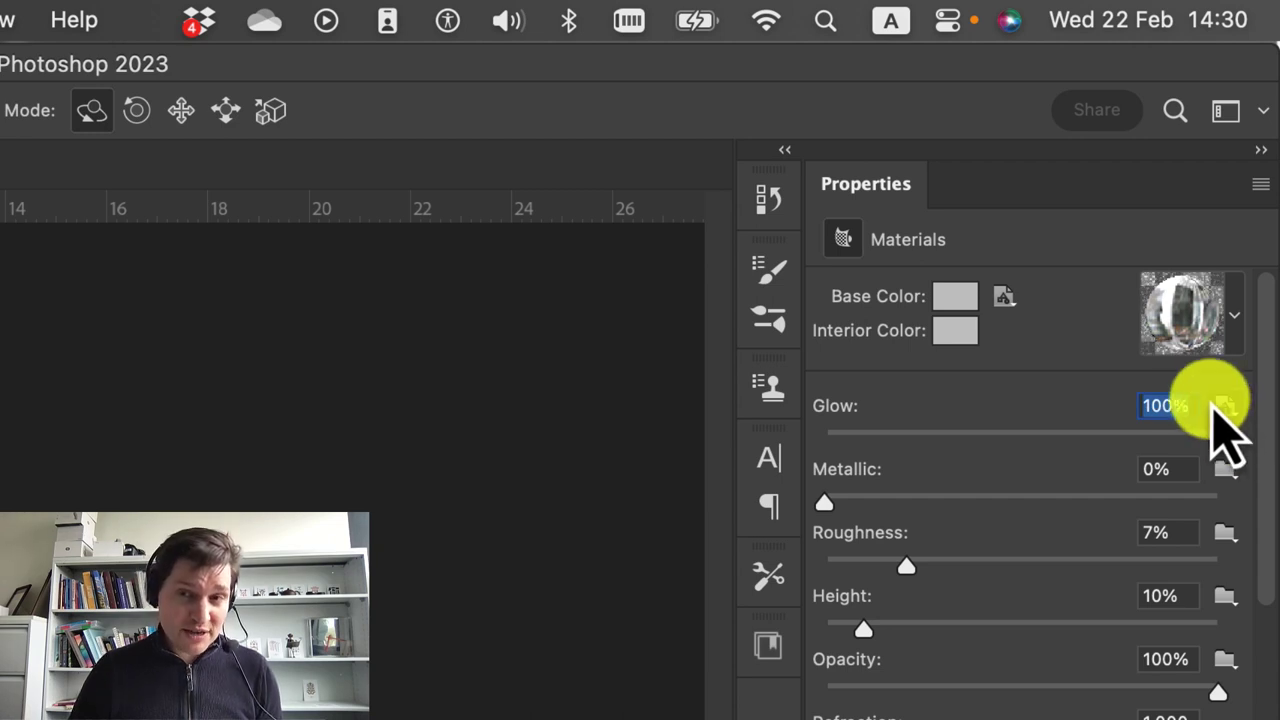
- Remove the Base Color texture and set the base colour to black
{"action": "left_click", "coordinate": [1004, 297]}
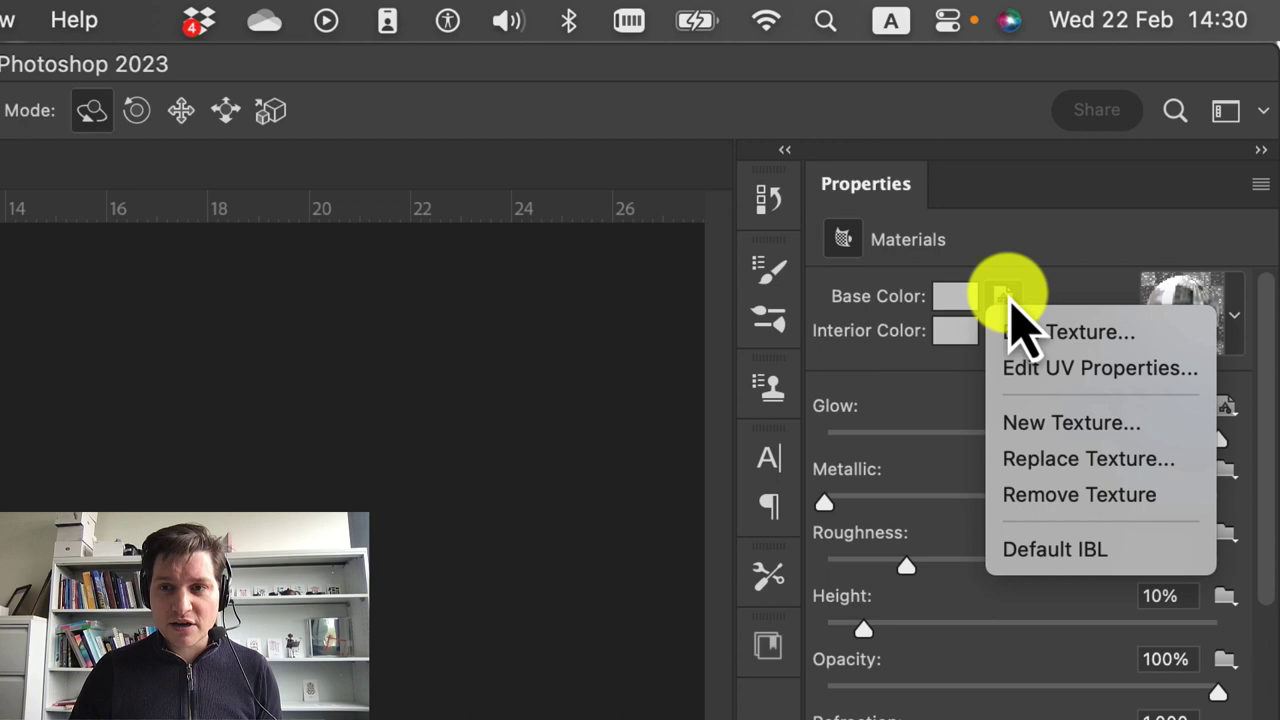
{"action": "left_click", "coordinate": [1170, 500]}
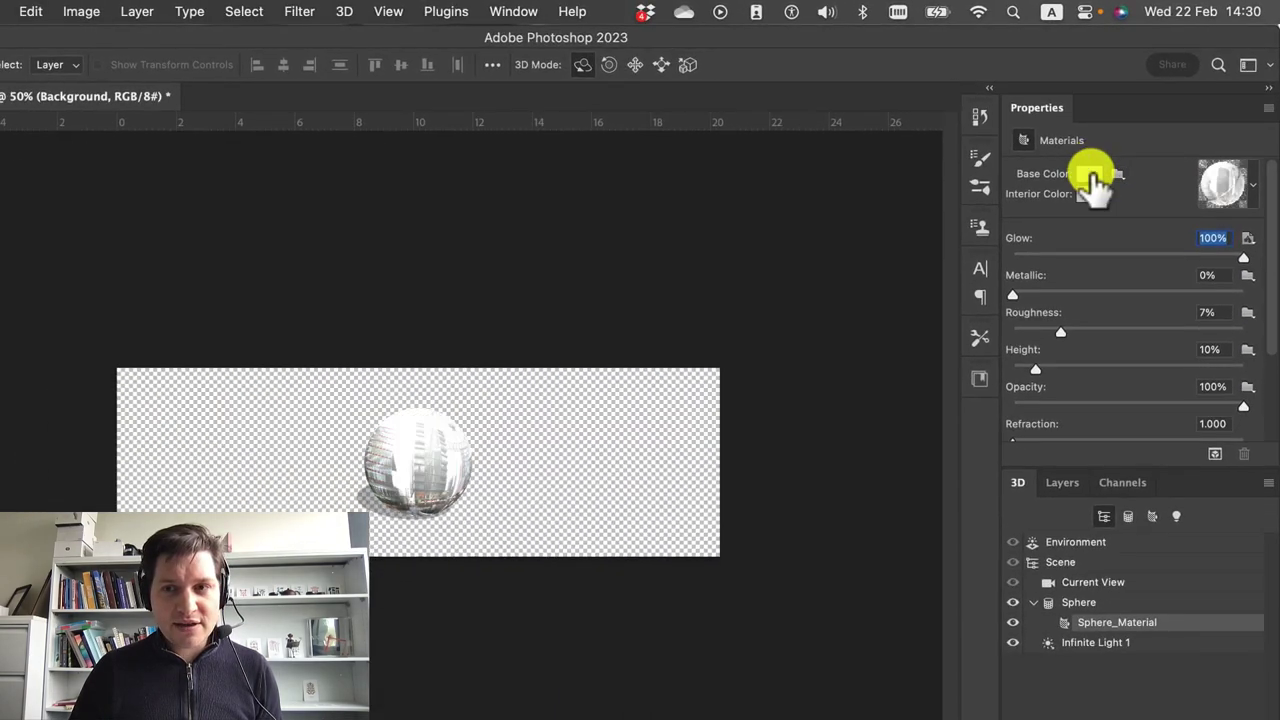
{"action": "left_click", "coordinate": [1092, 176]}
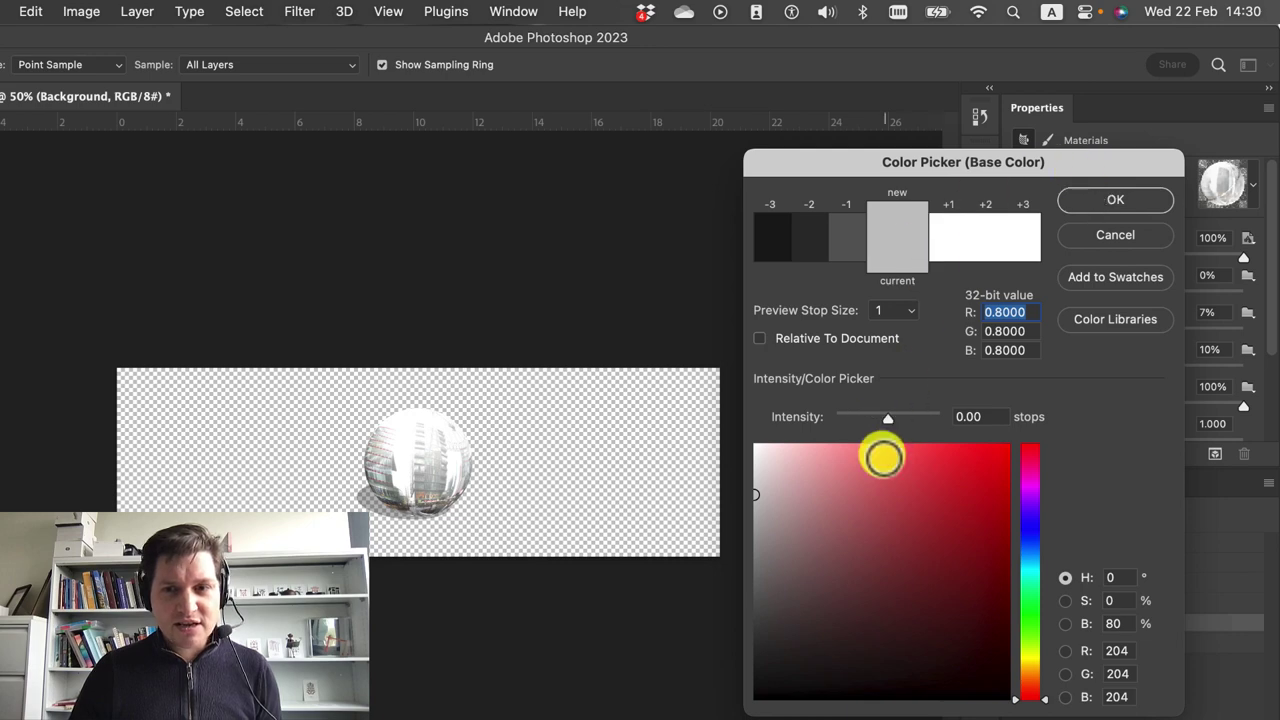
{"action": "left_click_drag", "start_coordinate": [881, 488], "coordinate": [745, 706]}
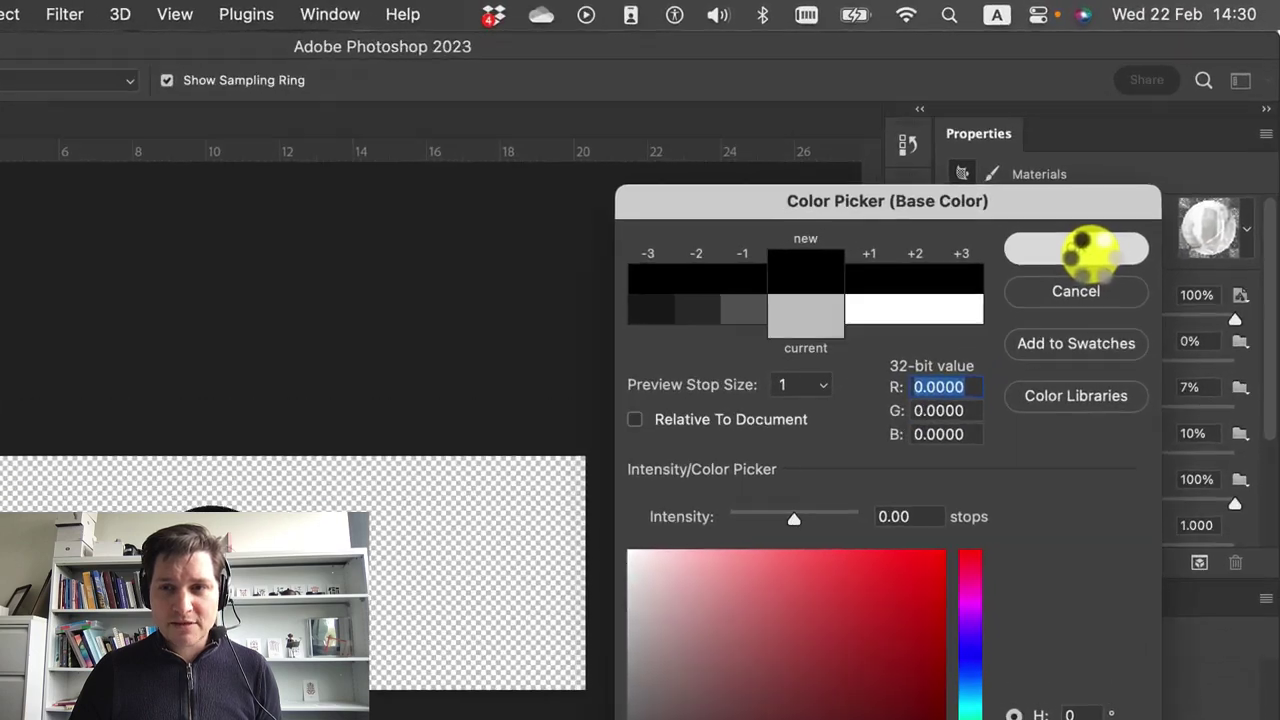
{"action": "left_click", "coordinate": [1128, 207]}
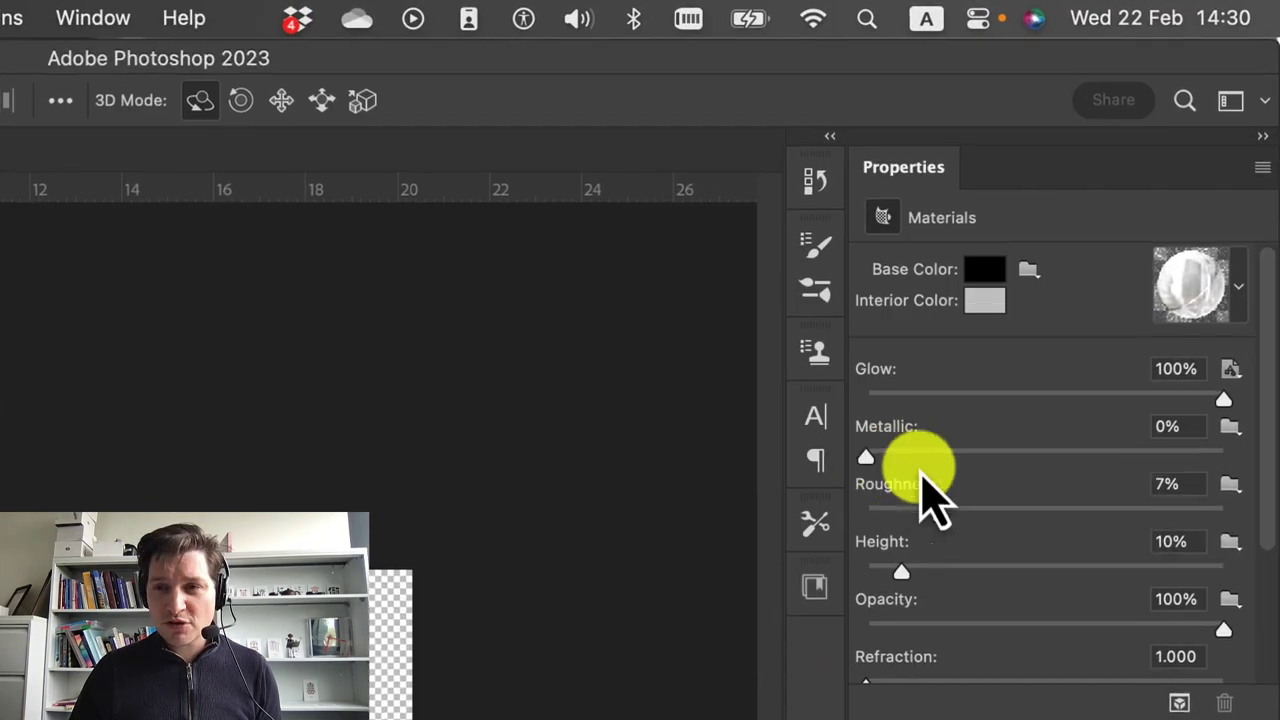
- Leave the Glow and Base Color textures unchanged and raise Roughness to 13%
{"action": "left_click", "coordinate": [1231, 369]}
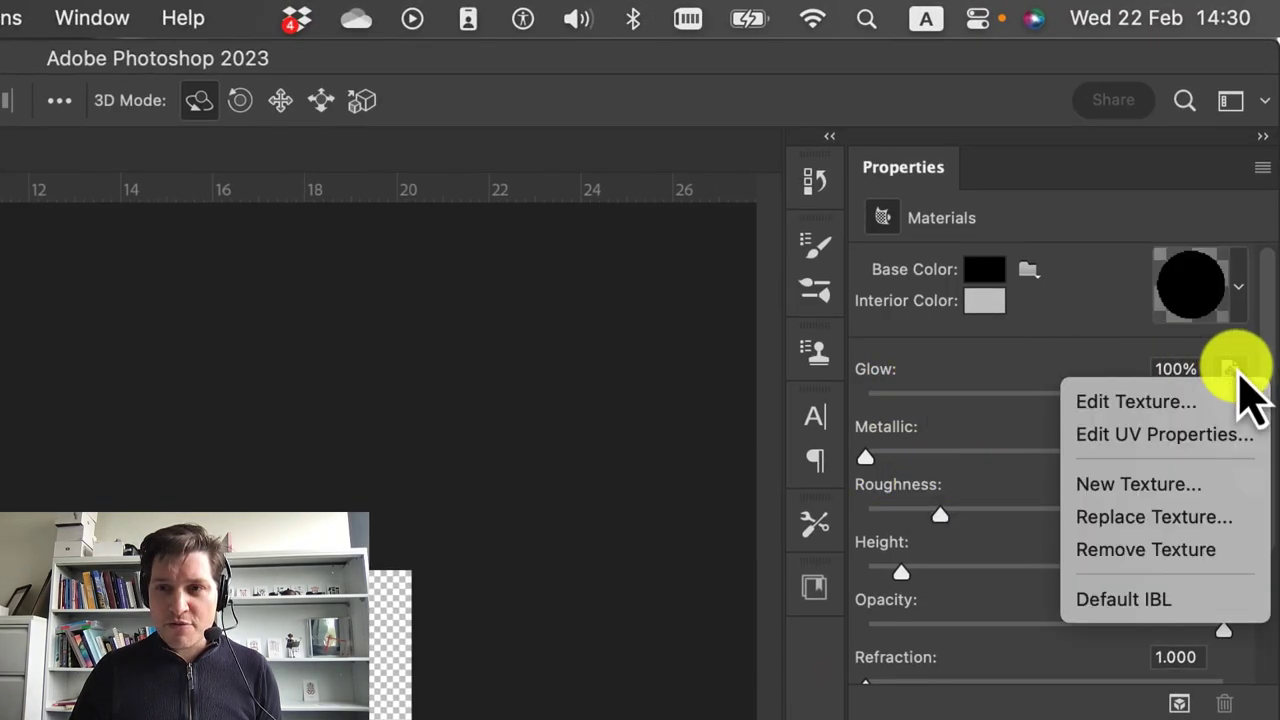
{"action": "left_click", "coordinate": [1231, 369]}
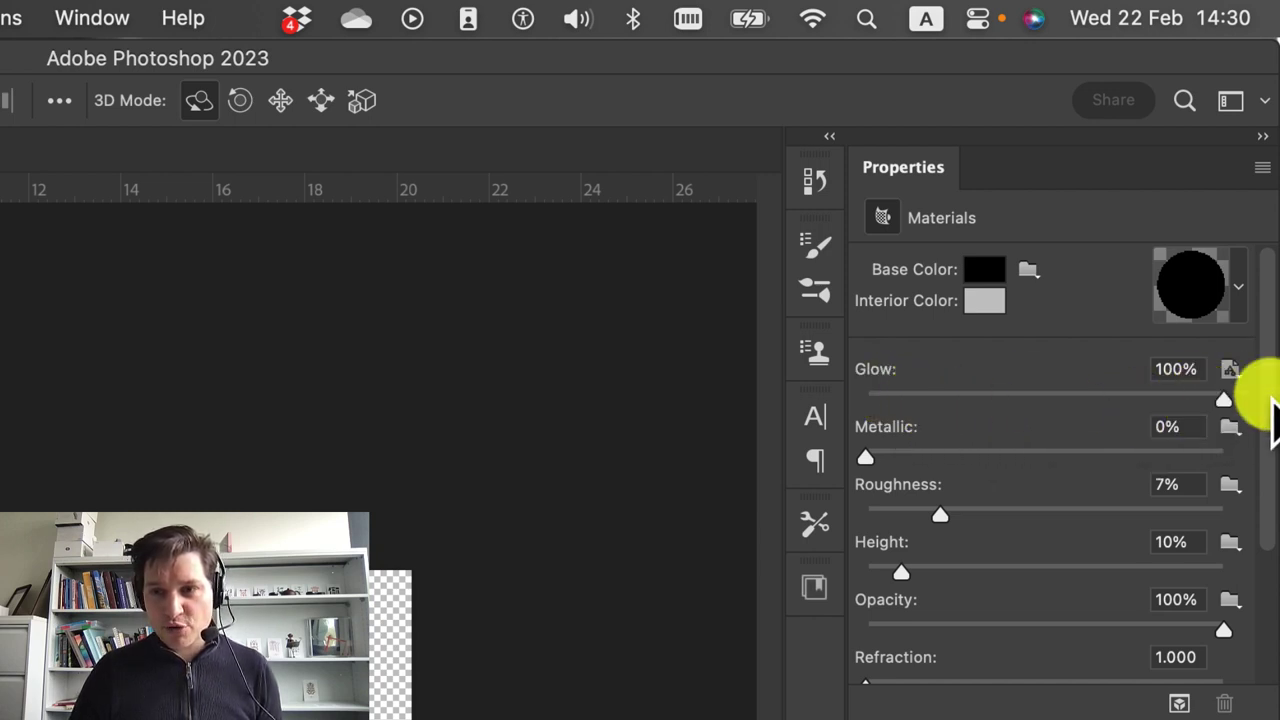
{"action": "left_click", "coordinate": [1028, 268]}
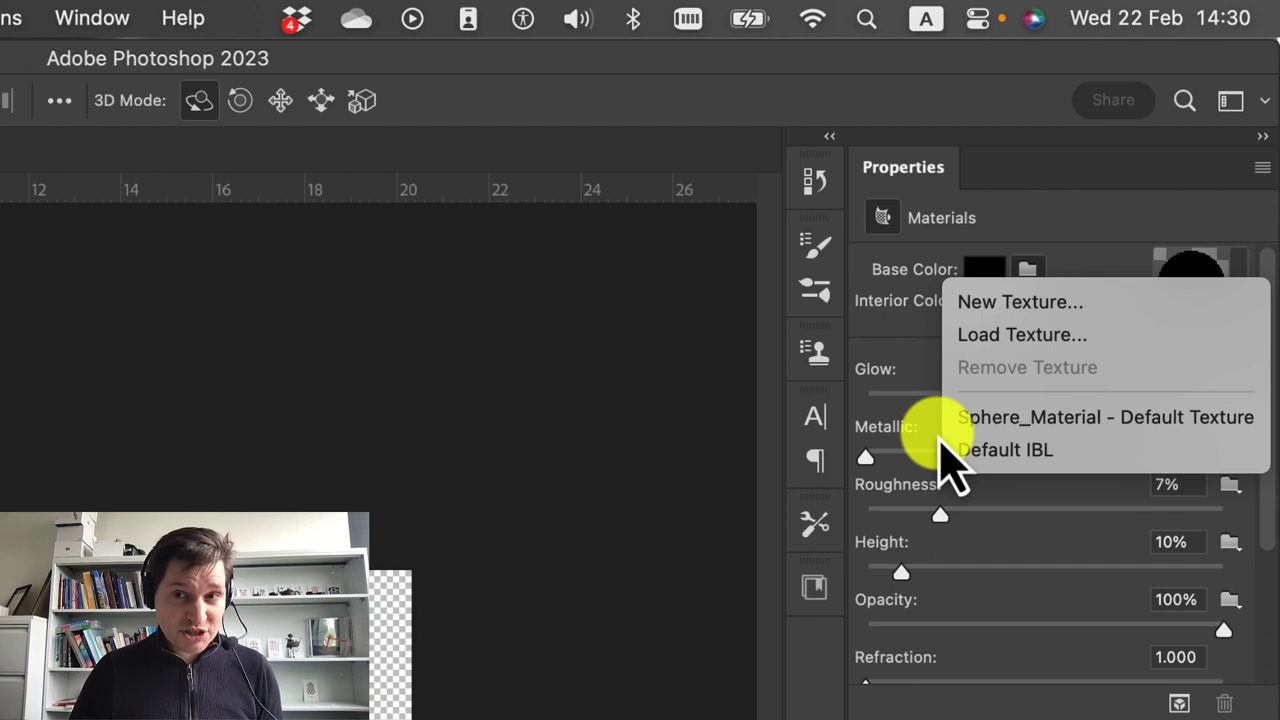
{"action": "left_click", "coordinate": [1157, 223]}
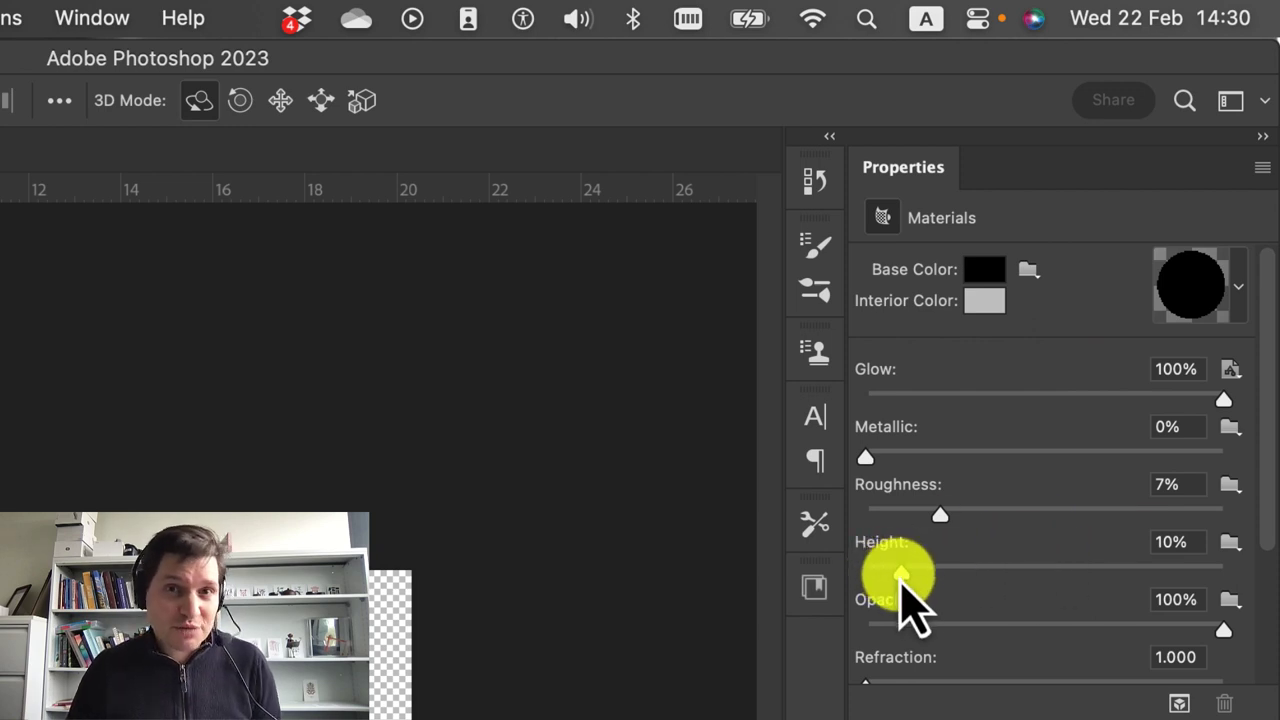
{"action": "left_click_drag", "start_coordinate": [943, 518], "coordinate": [1250, 535]}
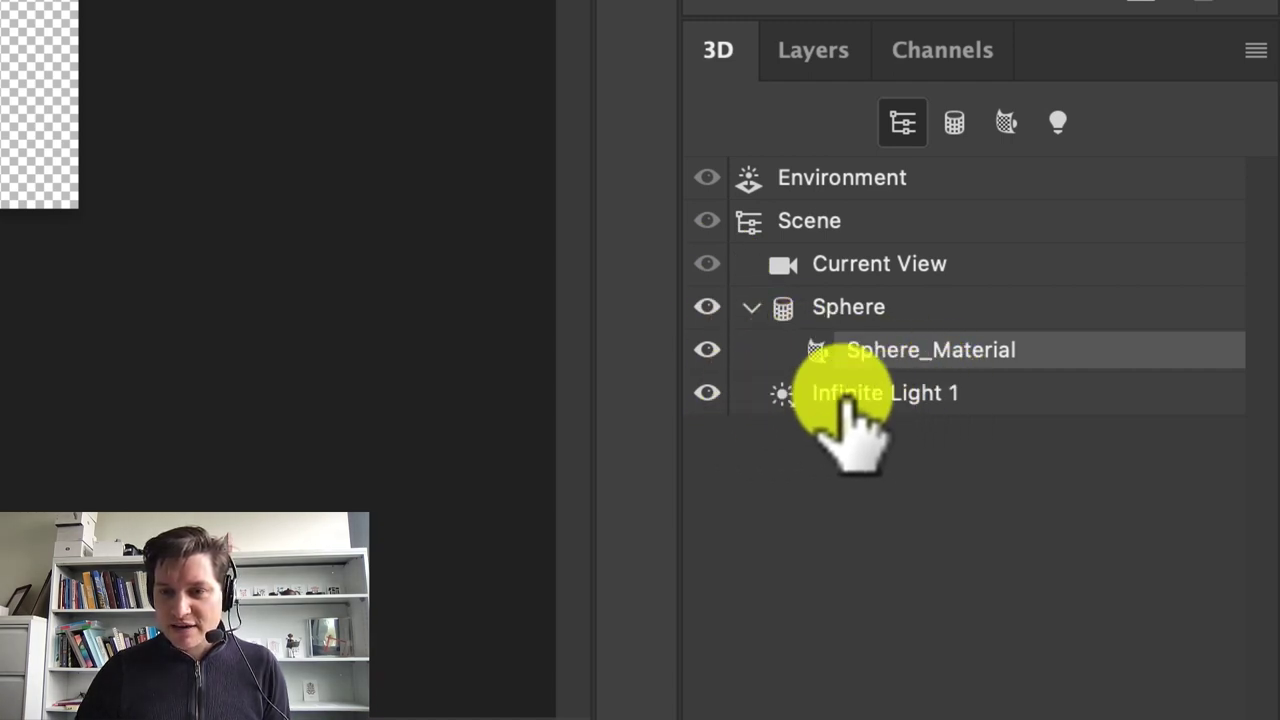
- Hide Infinite Light 1 in the 3D panel
{"action": "left_click", "coordinate": [707, 394]}
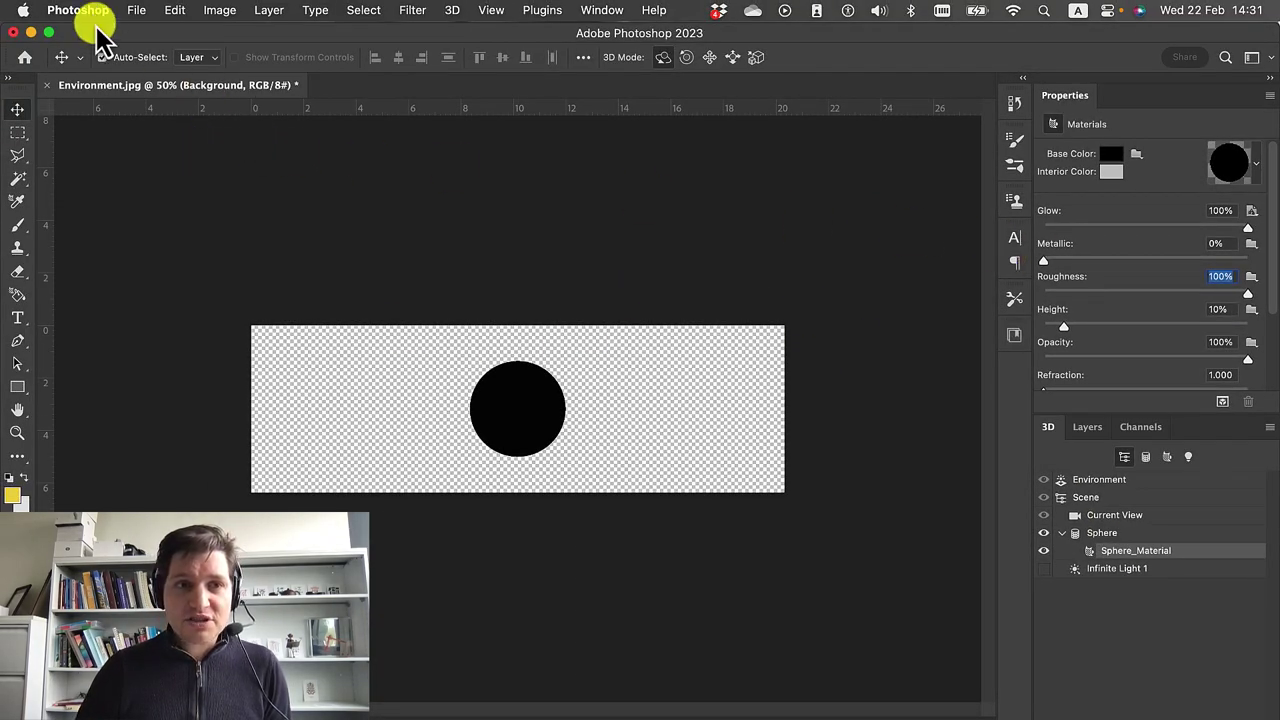
- Save As Environment.psd in Photoshop format inside the Sphere folder
{"action": "left_click", "coordinate": [124, 10]}
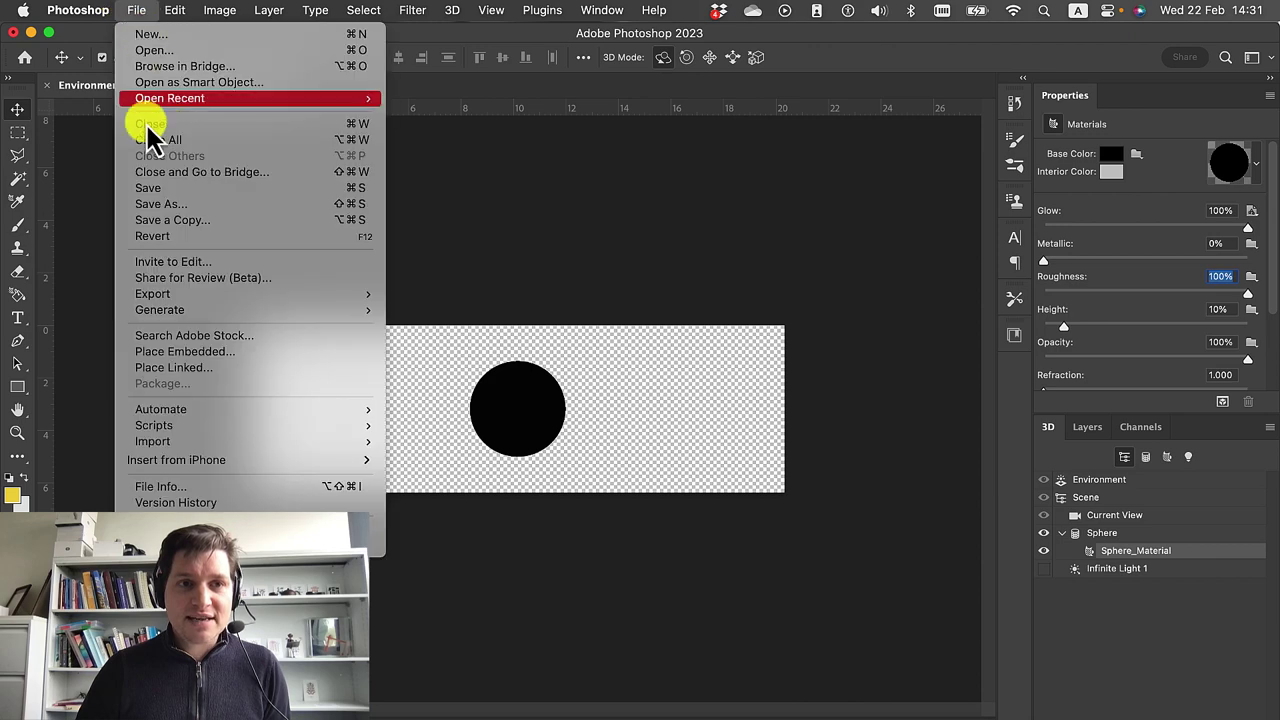
{"action": "left_click", "coordinate": [548, 220]}
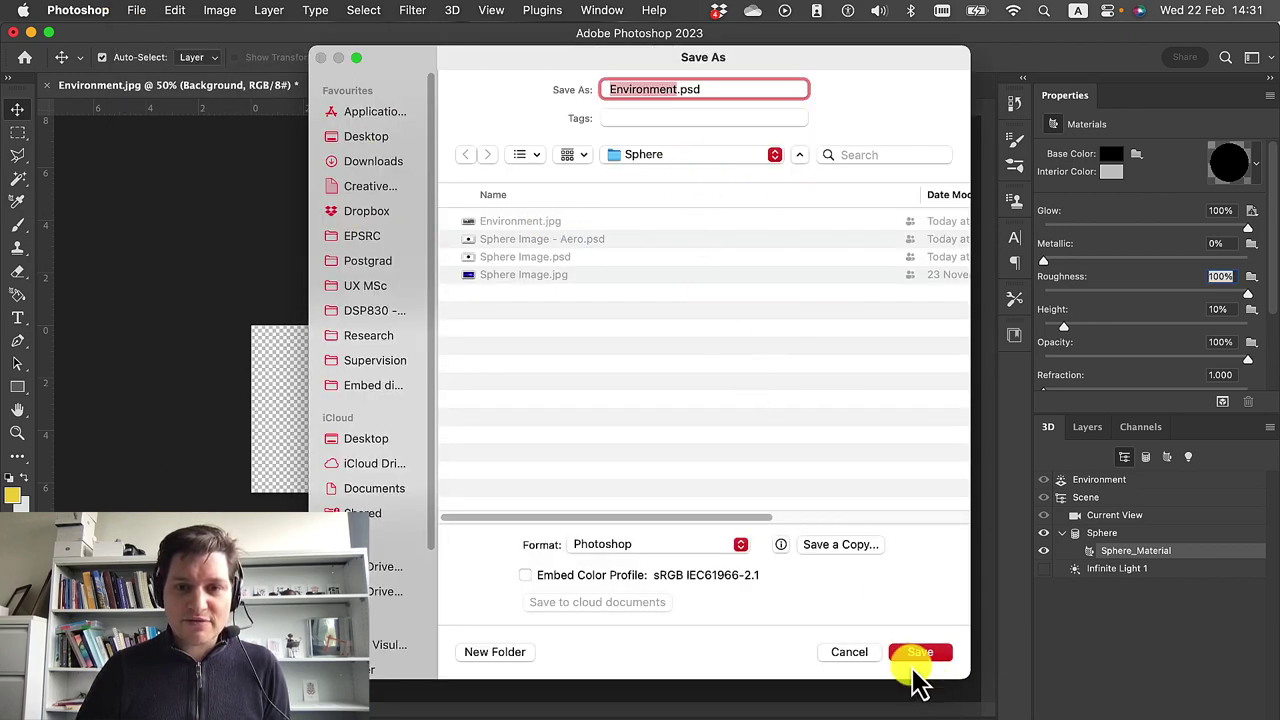
{"action": "left_click", "coordinate": [920, 652]}
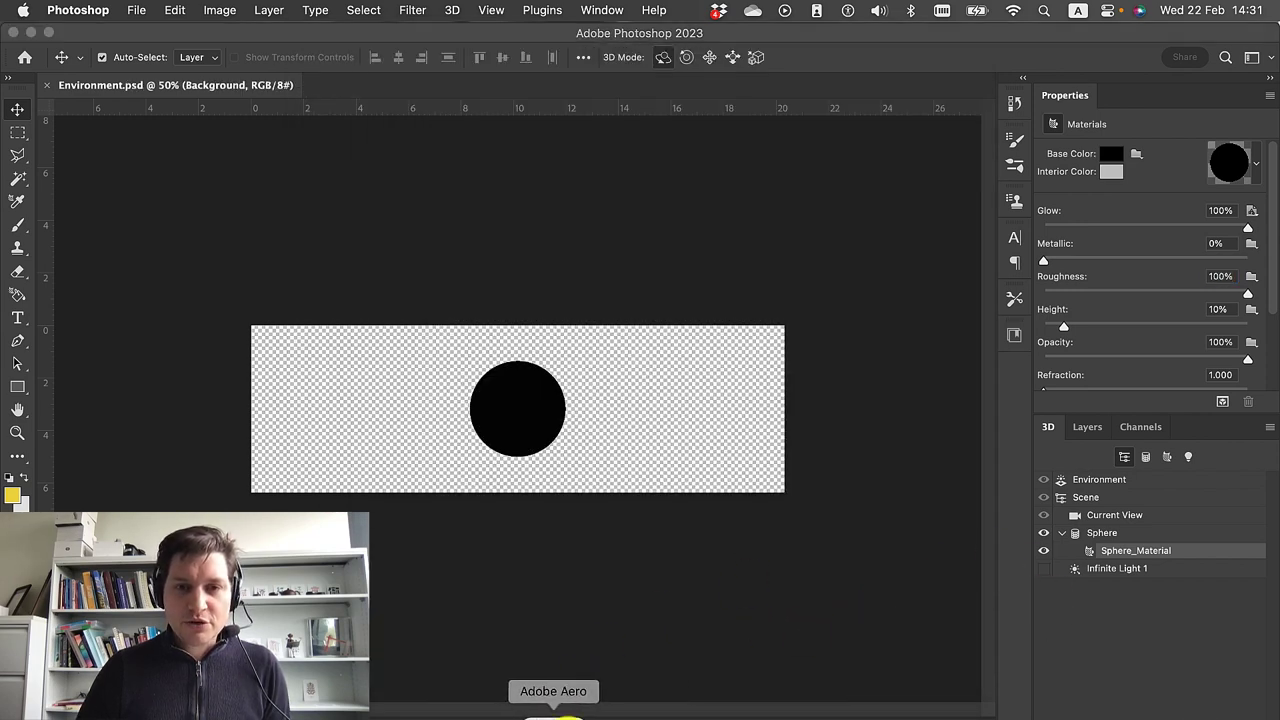
- Switch to Aero, create a new project named Environment, and make the window full screen
{"action": "left_click", "coordinate": [550, 714]}
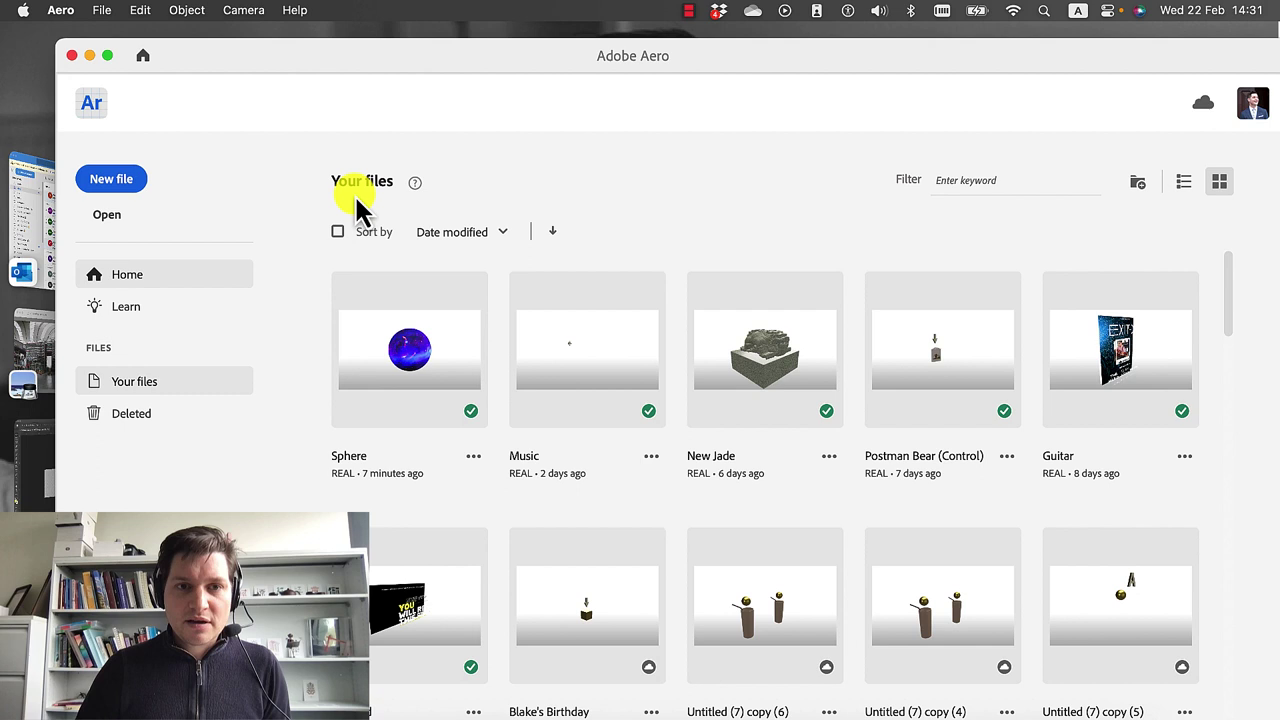
{"action": "key", "text": "super+n"}
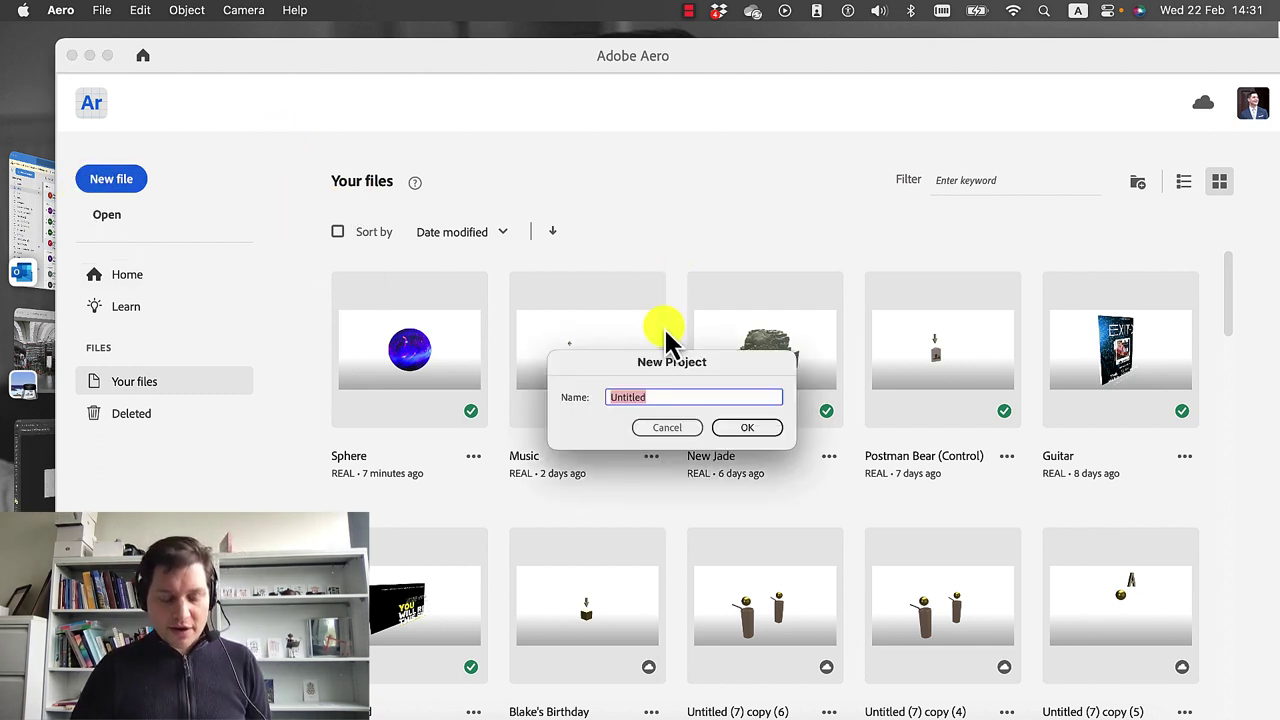
{"action": "type", "text": "Environment"}
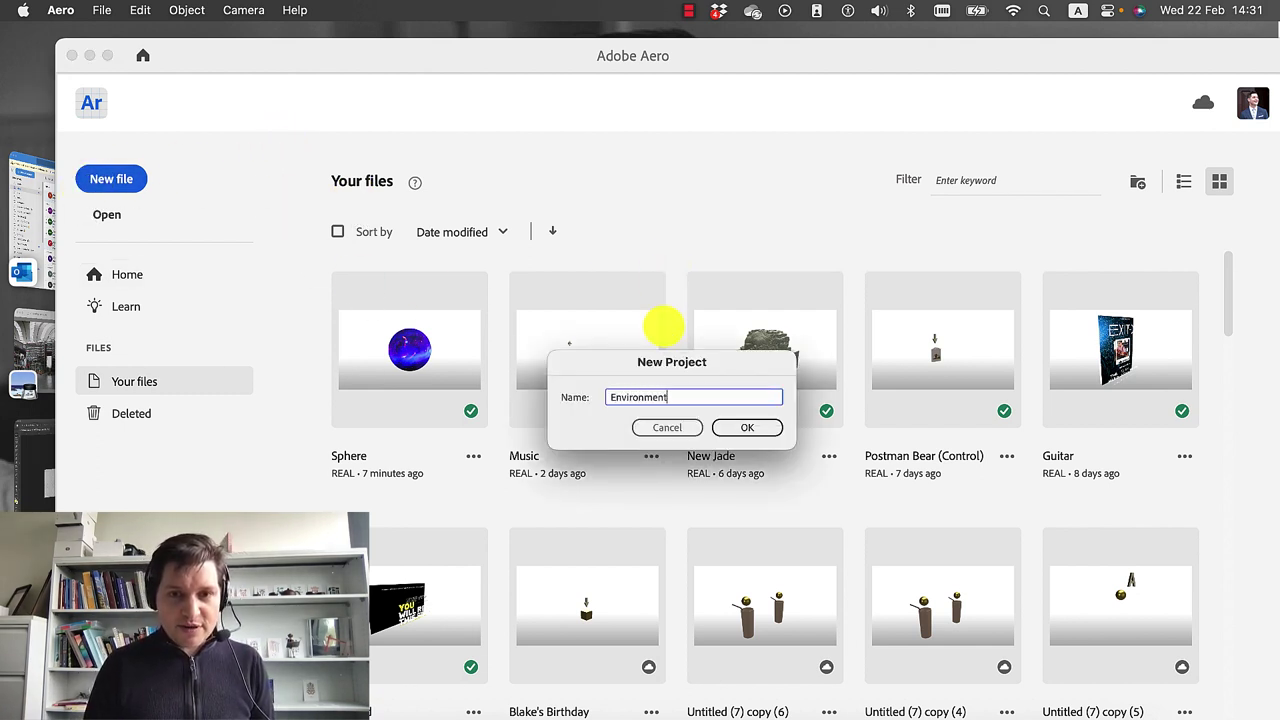
{"action": "key", "text": "Return"}
{"action": "left_click", "coordinate": [109, 55]}
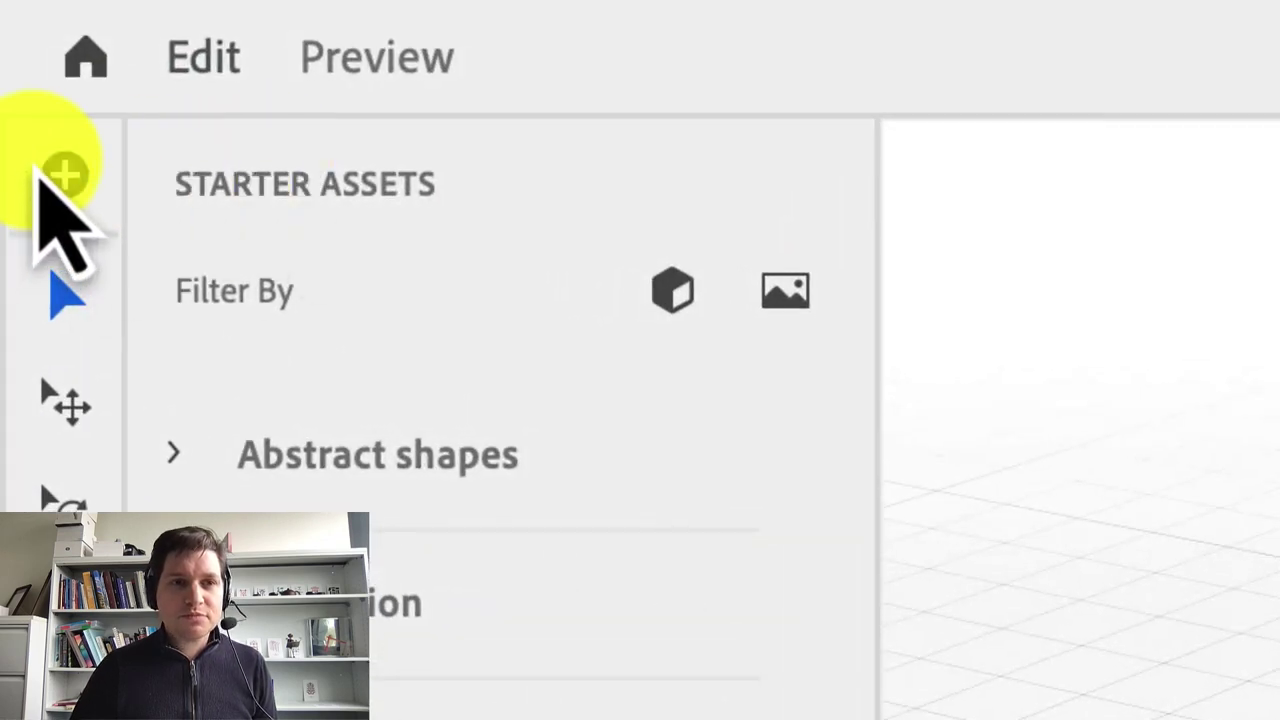
- Import Environment.psd from the Sphere folder into the Aero scene
{"action": "left_click", "coordinate": [65, 175]}
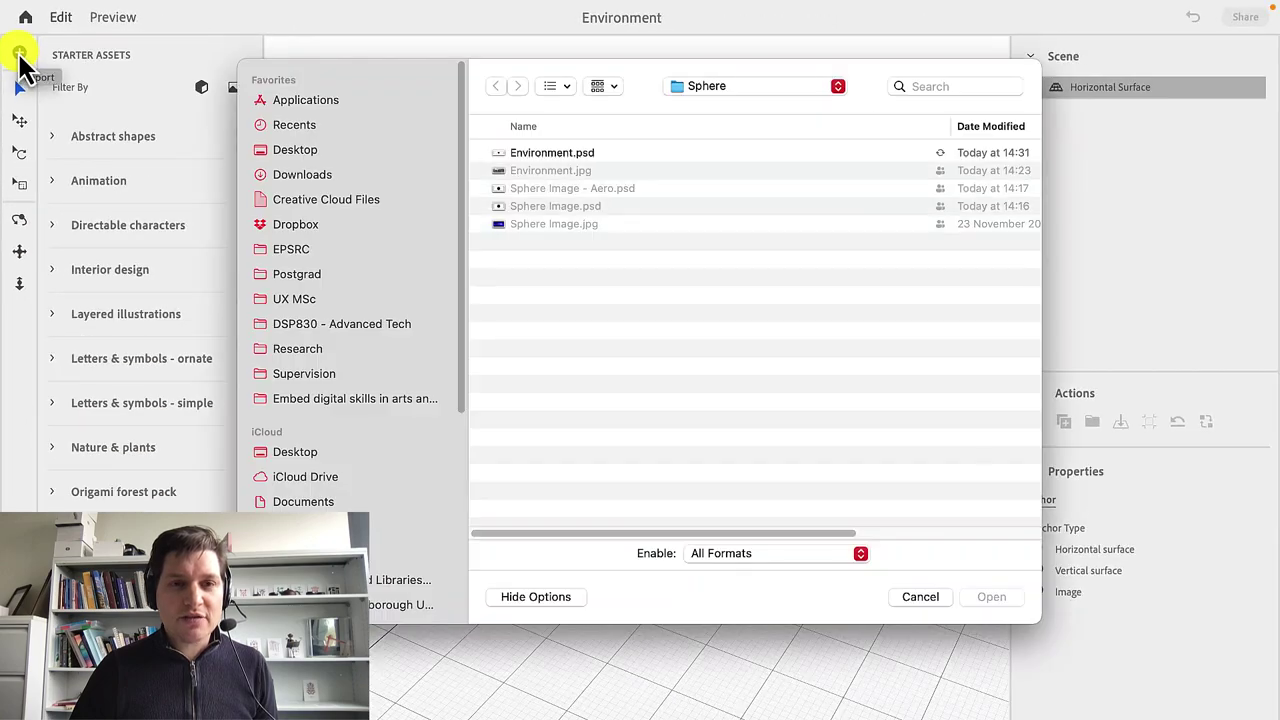
{"action": "left_click", "coordinate": [622, 155]}
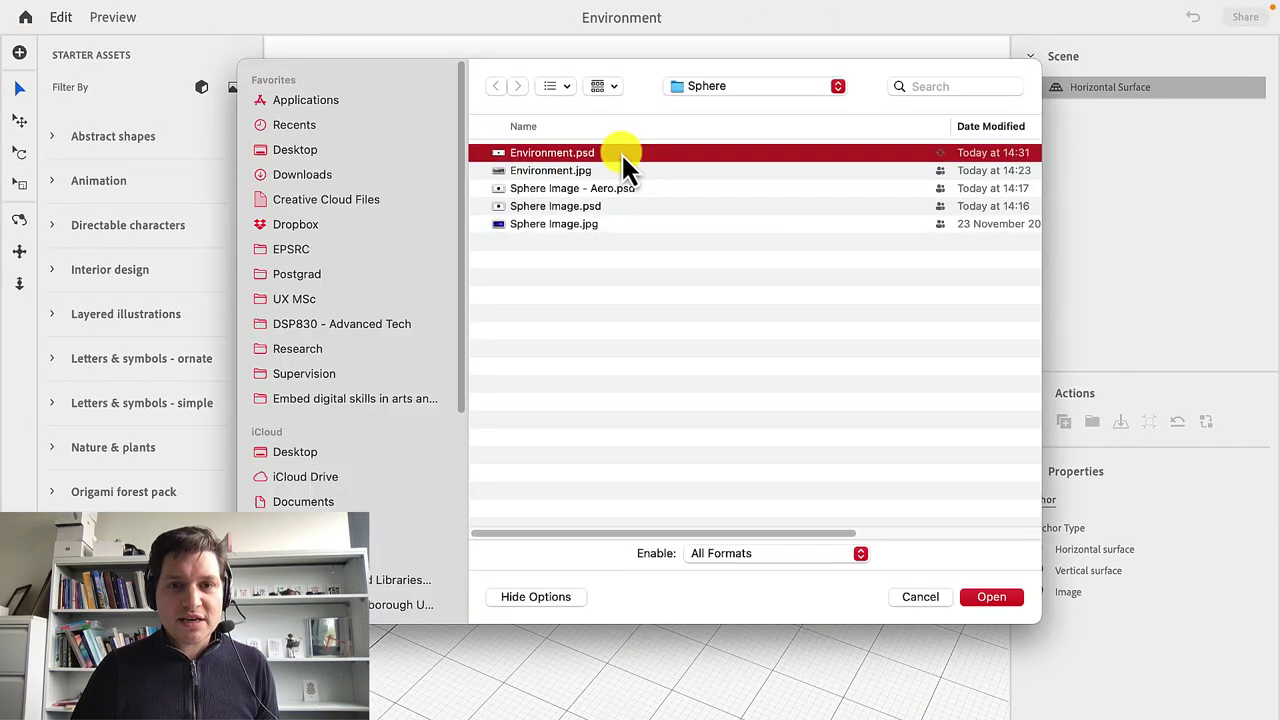
{"action": "left_click", "coordinate": [993, 597]}
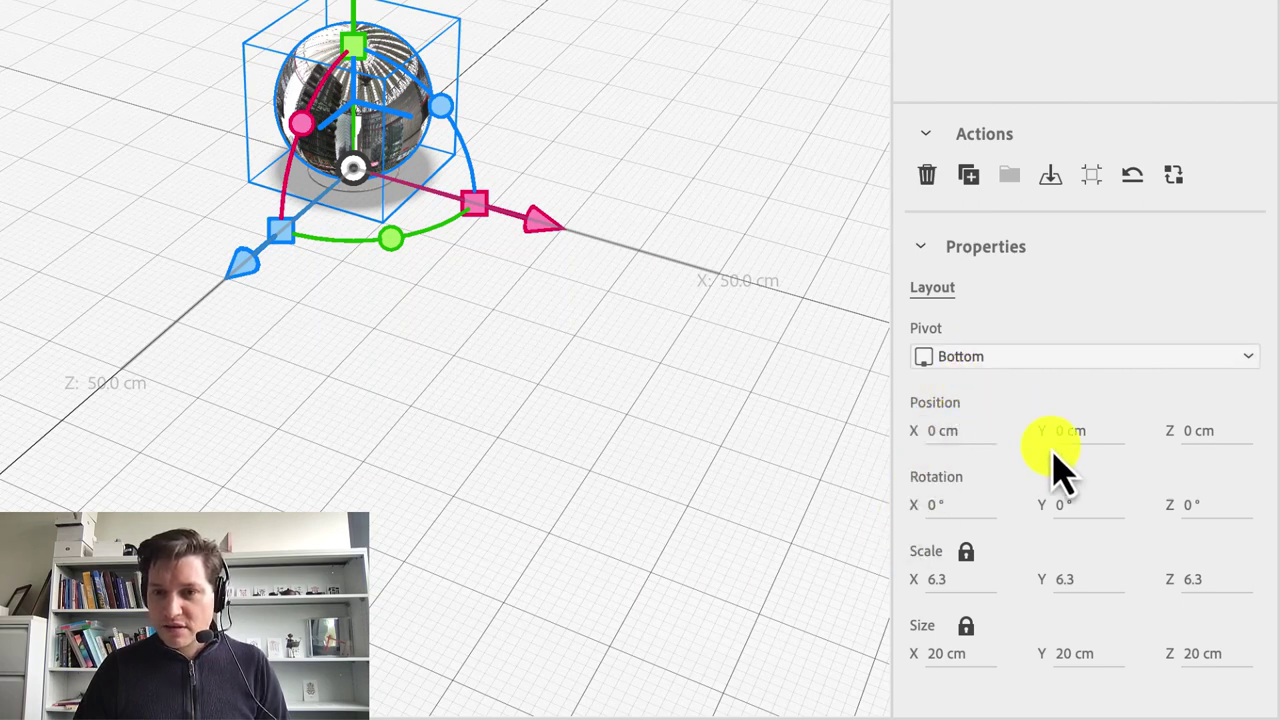
- Resize the Environment sphere's X dimension so it spans 4 m, raising its scale to 125.6
{"action": "left_click", "coordinate": [938, 656]}
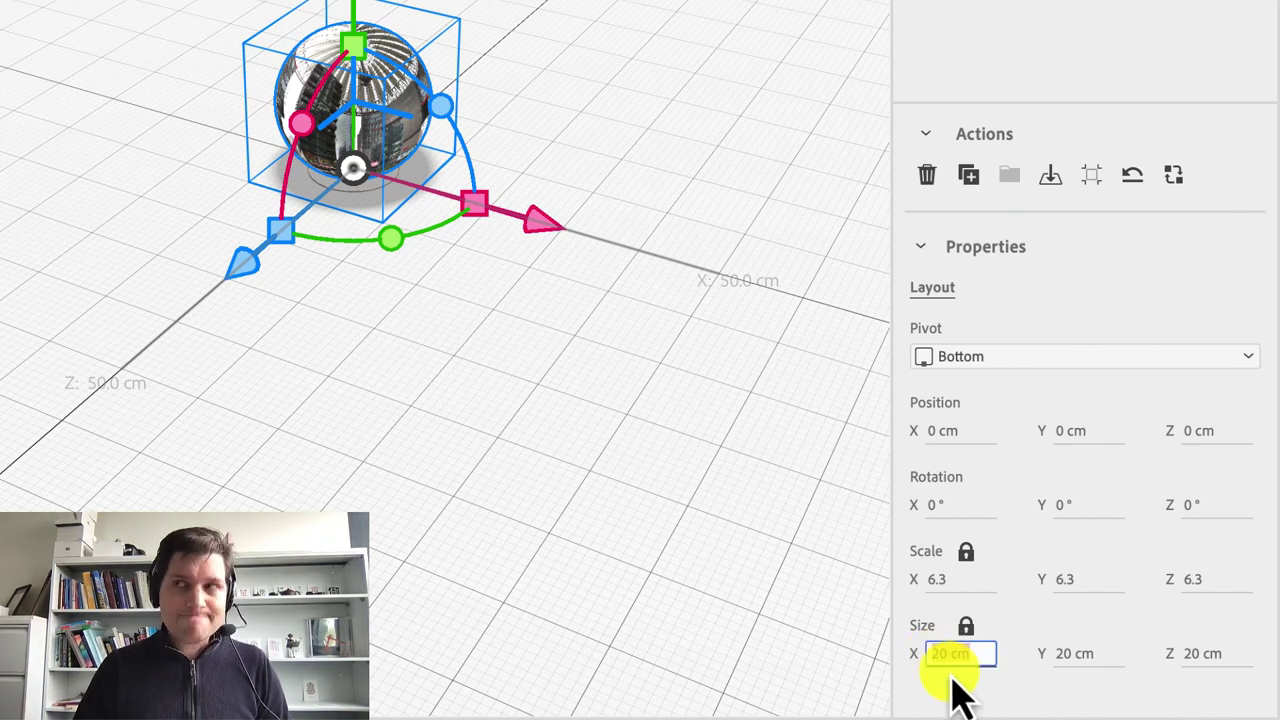
{"action": "type", "text": "20"}
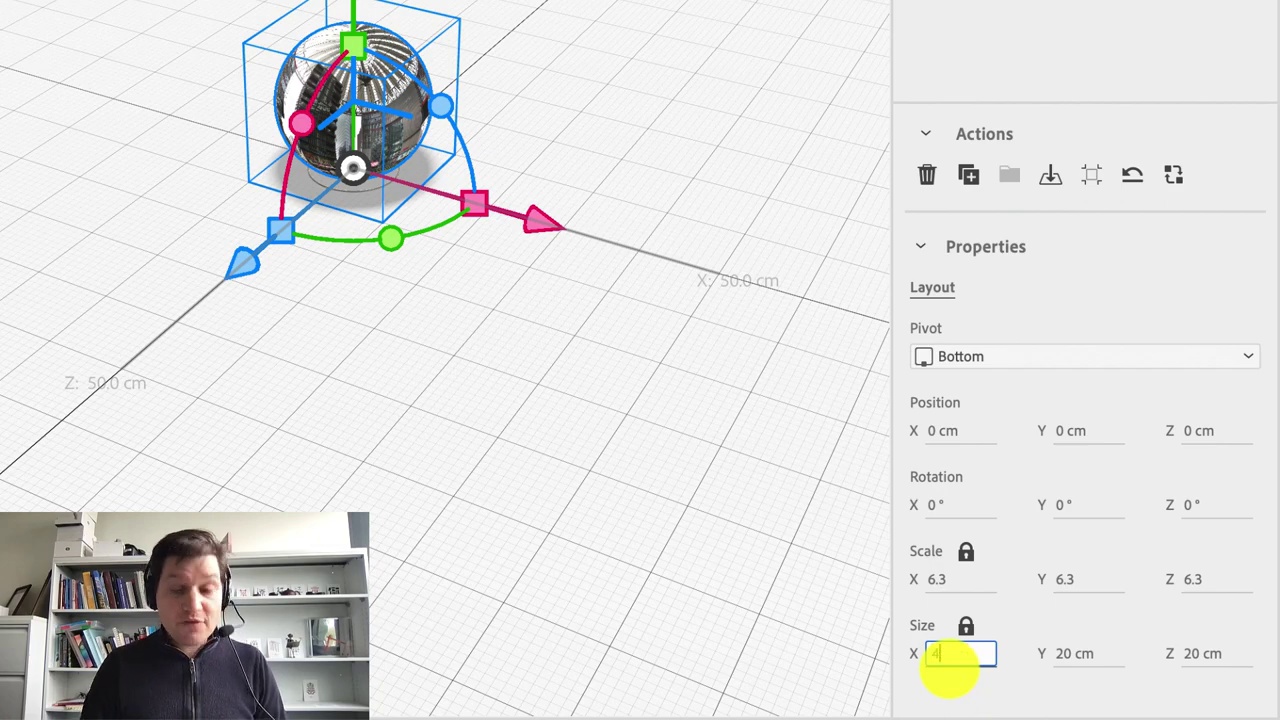
{"action": "key", "text": "Return"}
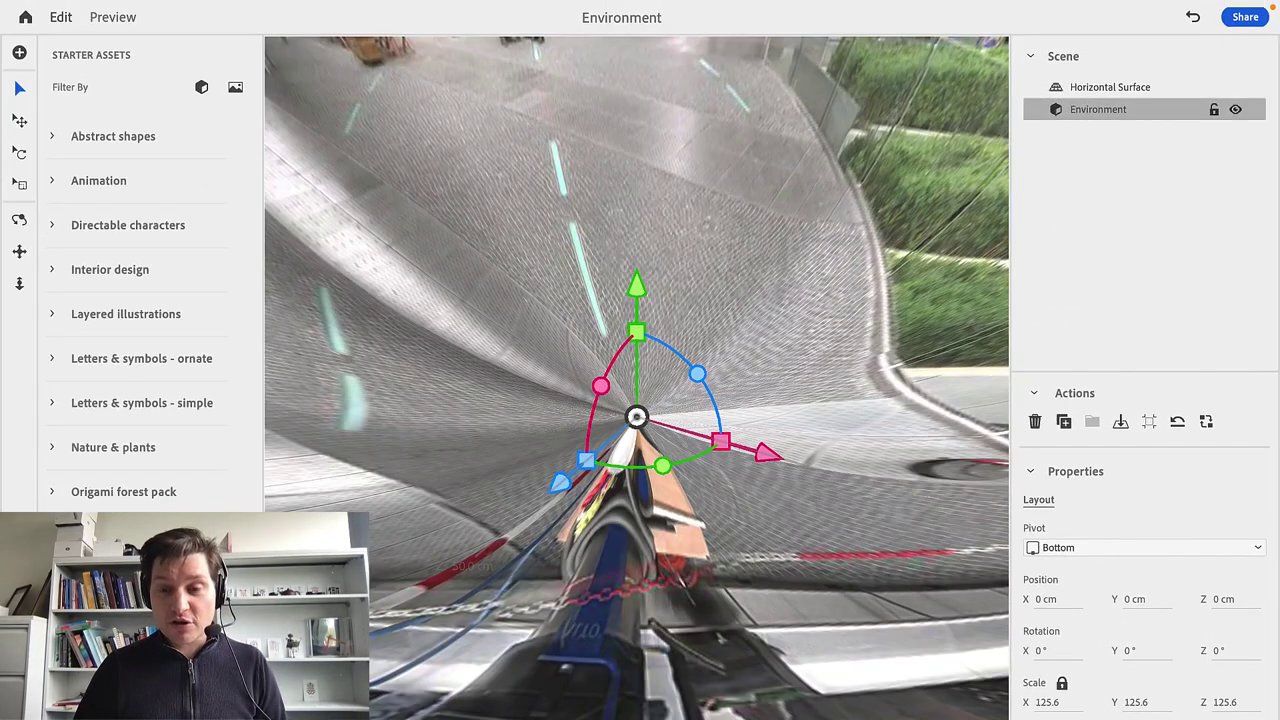
- Move the sphere to X -14.86 cm, Z -11.48 cm and orbit out to view it whole
{"action": "left_click_drag", "start_coordinate": [795, 562], "coordinate": [634, 410]}
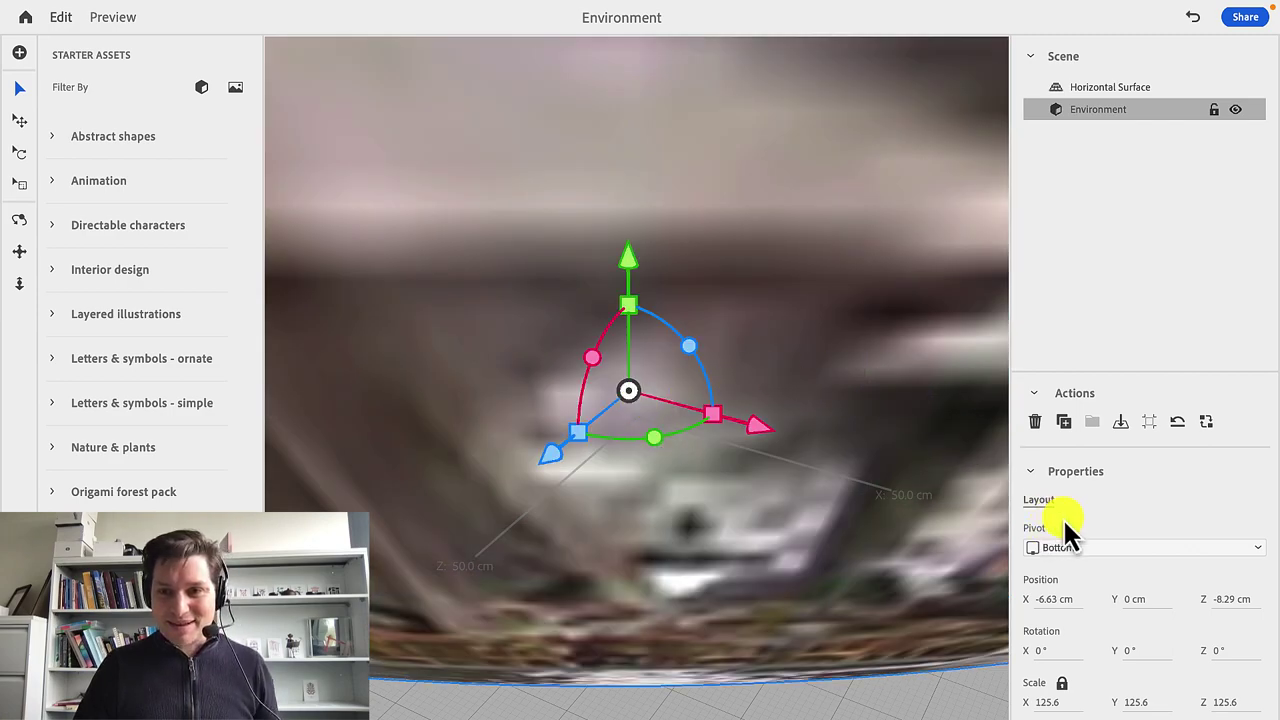
{"action": "left_click_drag", "start_coordinate": [728, 460], "coordinate": [645, 373]}
{"action": "left_click_drag", "start_coordinate": [585, 222], "coordinate": [774, 523]}
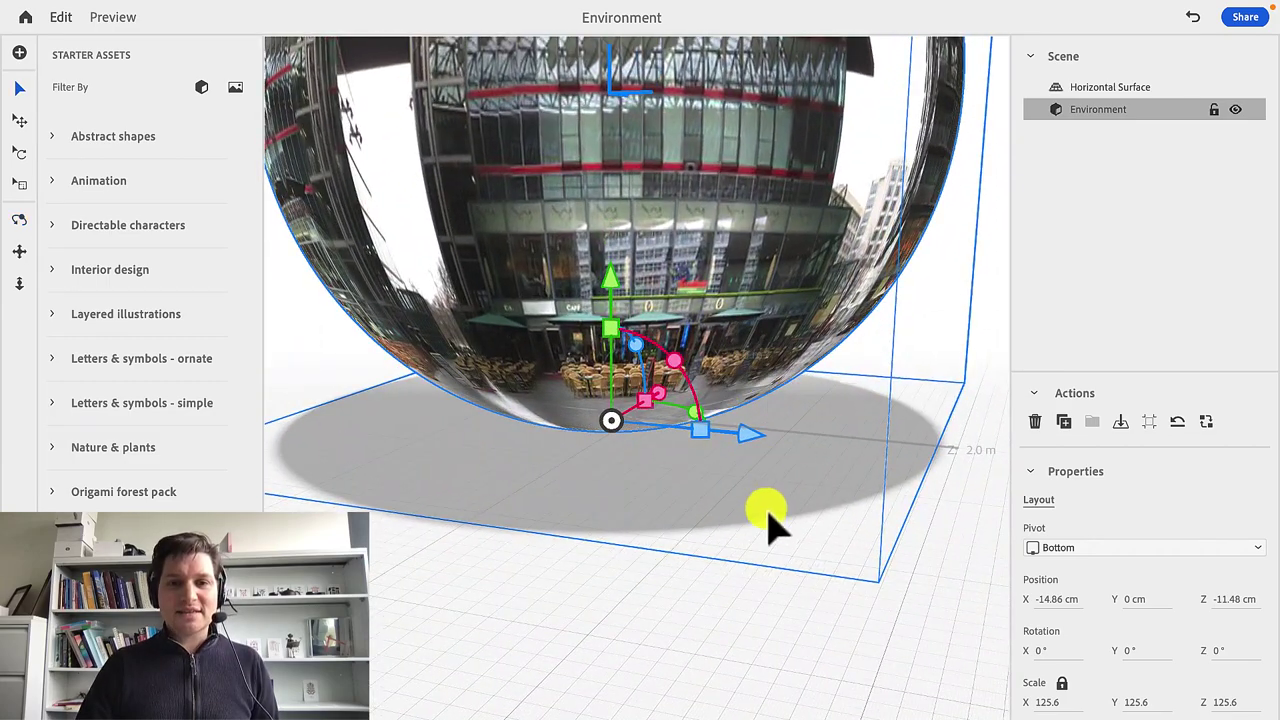
{"action": "scroll", "coordinate": [724, 458], "scroll_direction": "up", "scroll_amount": 2}
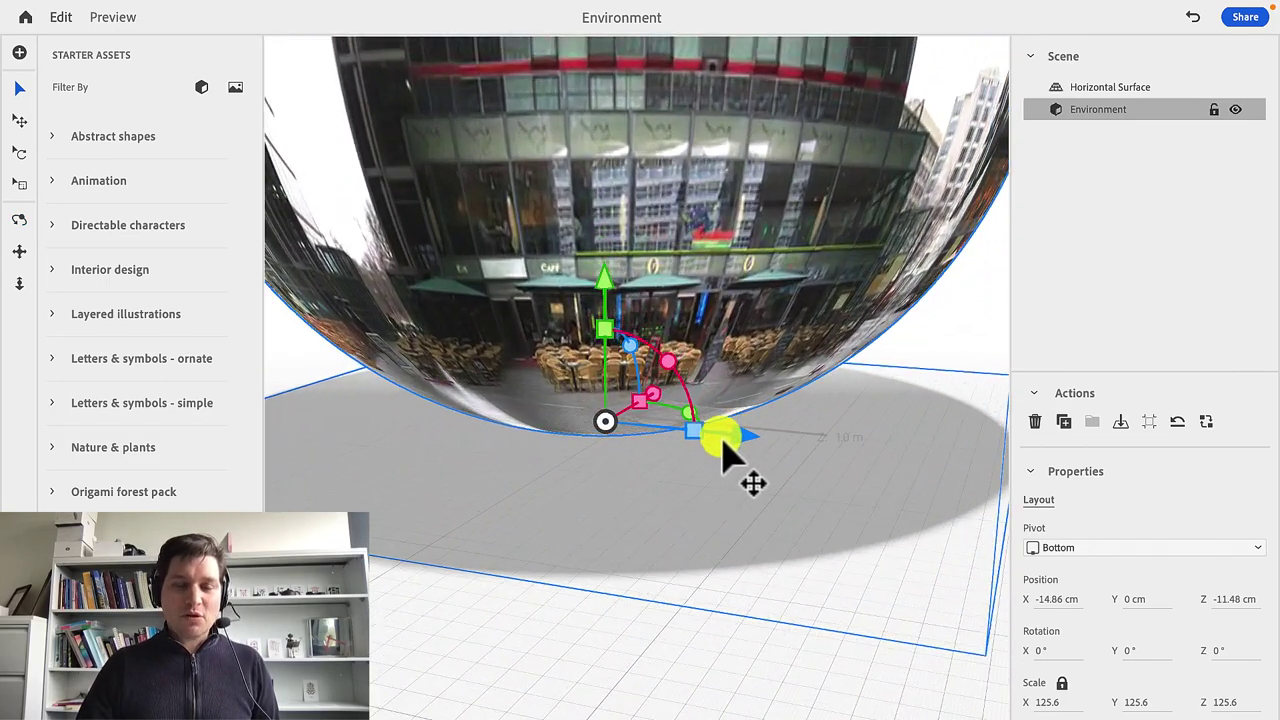
{"action": "scroll", "coordinate": [726, 452], "scroll_direction": "down", "scroll_amount": 3}
{"action": "scroll", "coordinate": [727, 447], "scroll_direction": "down", "scroll_amount": 5}
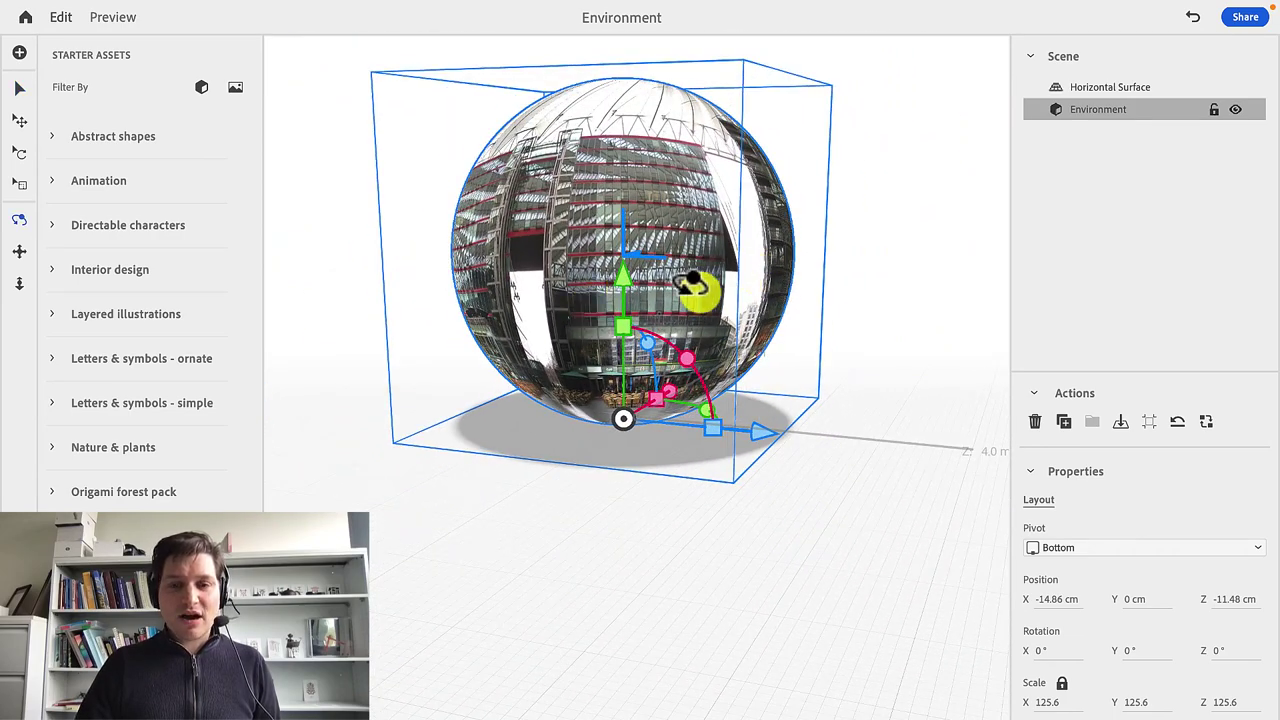
{"action": "left_click_drag", "start_coordinate": [629, 286], "coordinate": [771, 337]}
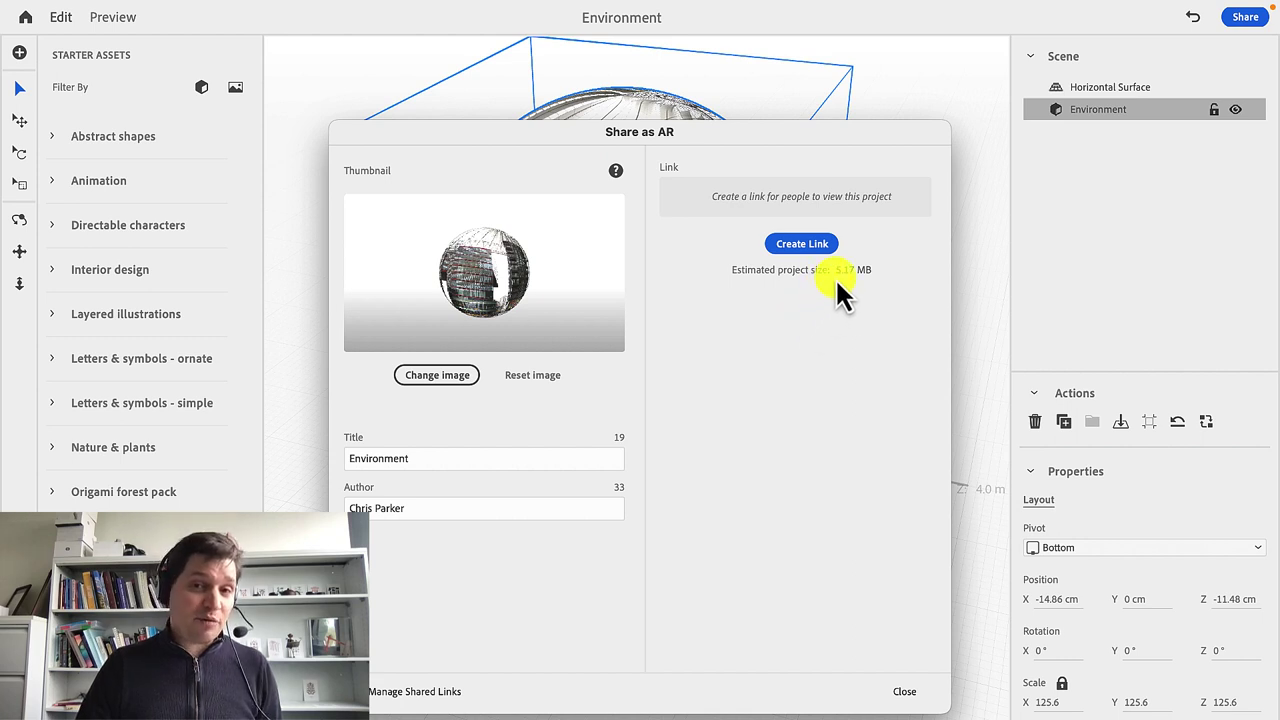
- Start generating a share link for the Environment AR experience
{"action": "left_click", "coordinate": [806, 244]}
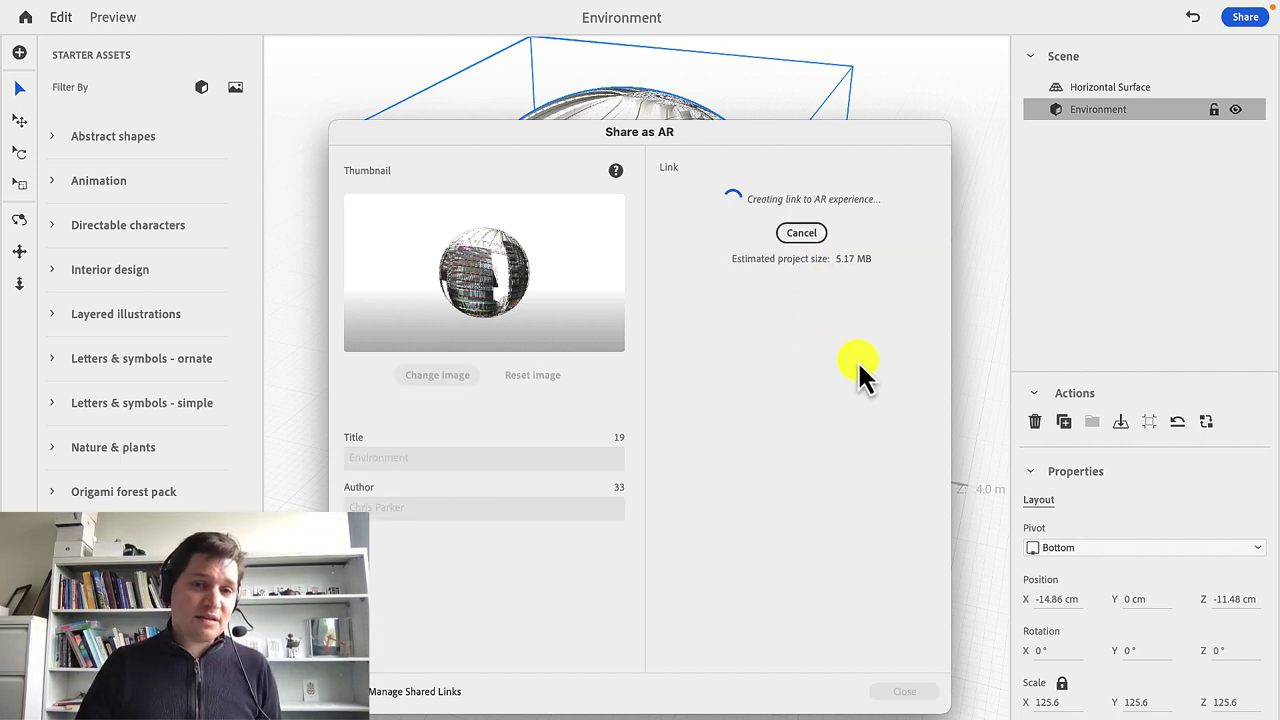